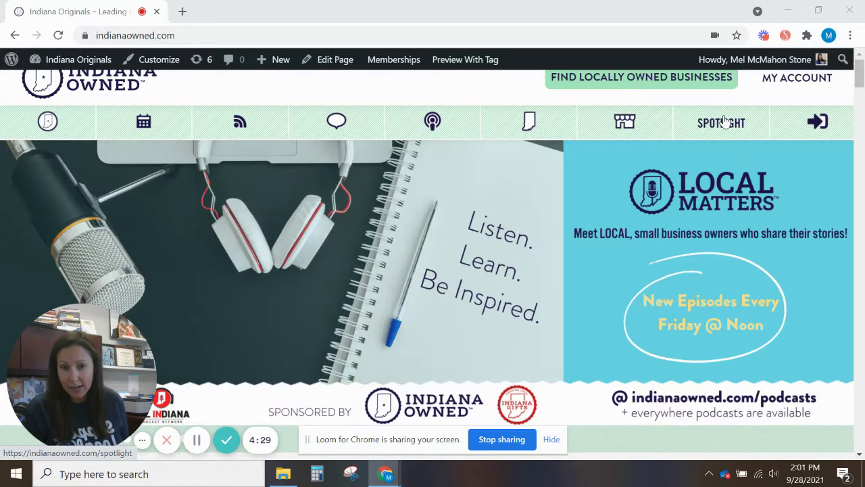
Advance the homepage banner slideshow three slides to the Jiffy Lube welcome slide
scroll(693, 214, "down", 1)
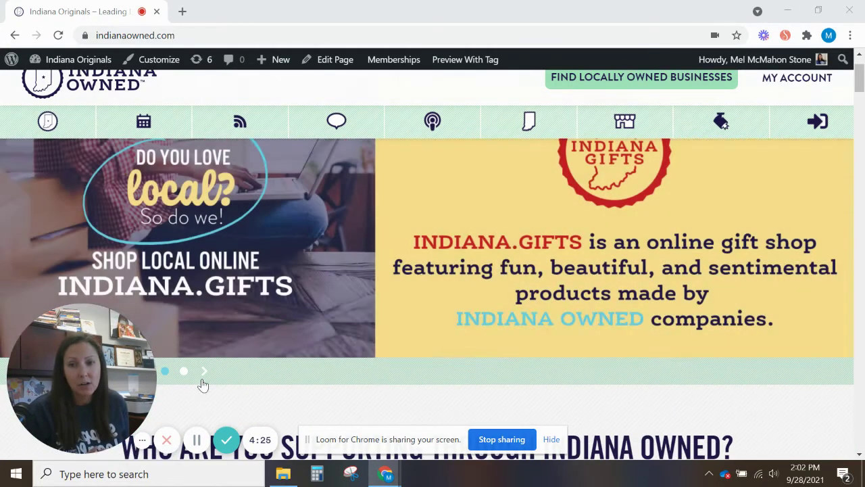
left_click(207, 375)
left_click(207, 375)
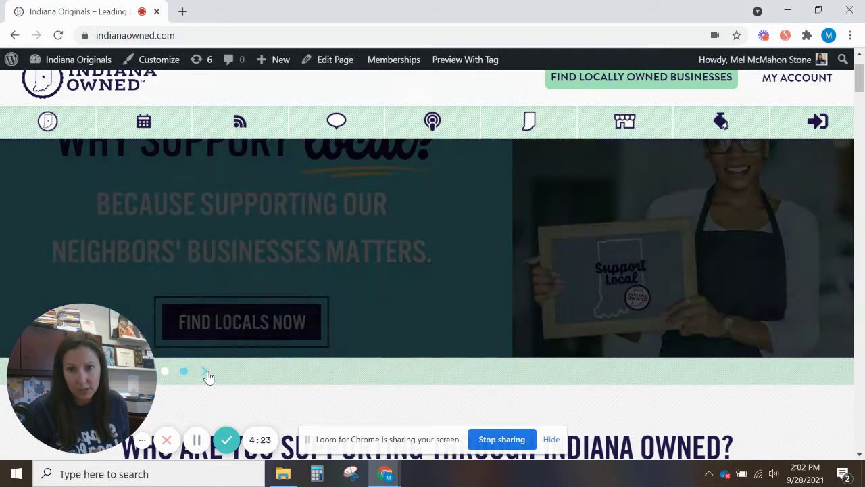
left_click(207, 375)
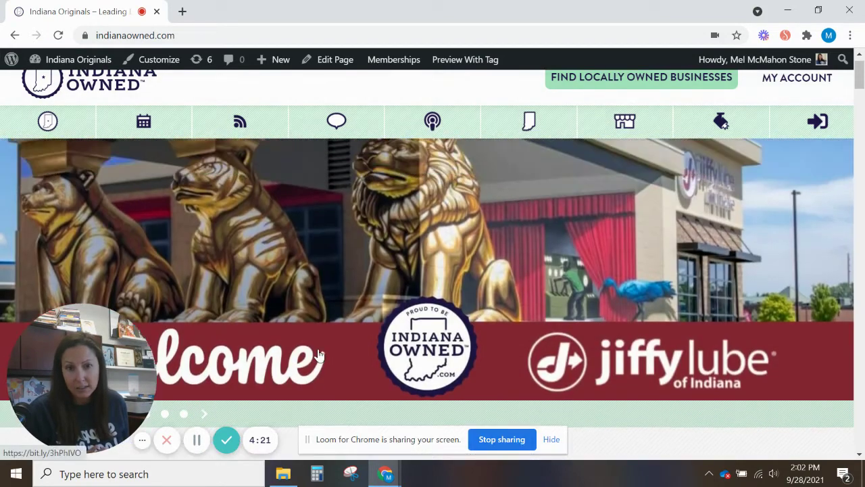
Browse the supporter categories and member testimonials on the homepage, then return to the top
scroll(320, 355, "down", 4)
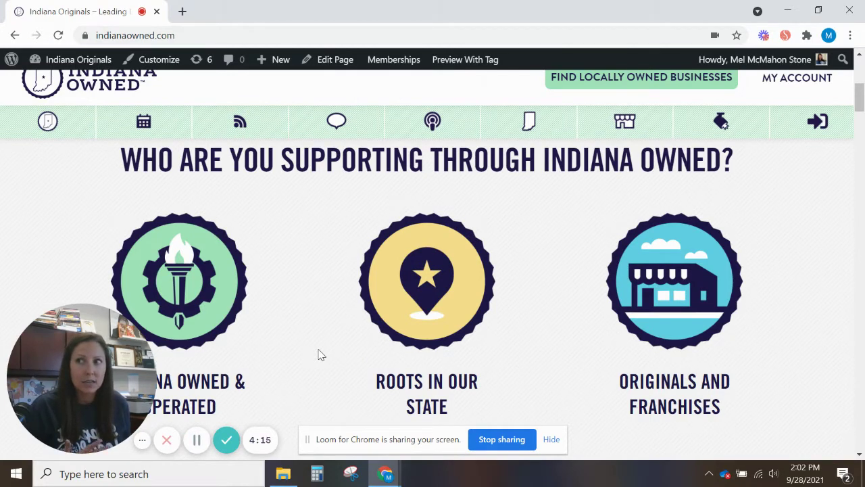
scroll(320, 355, "down", 3)
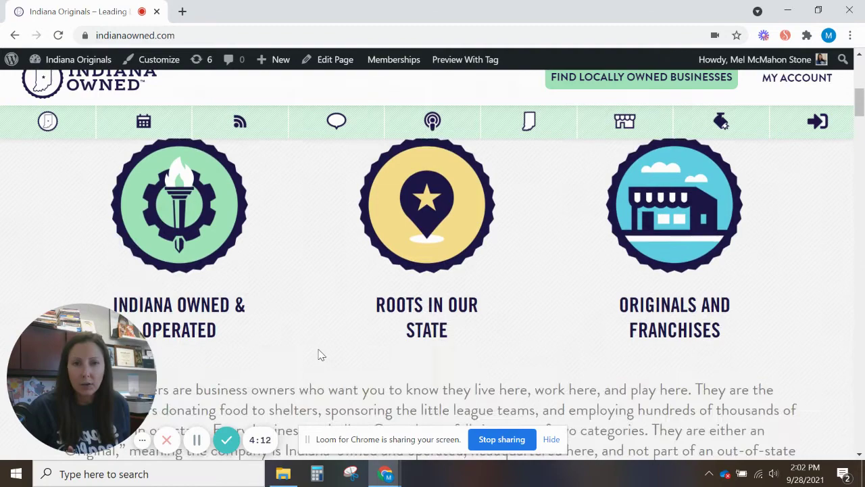
scroll(320, 356, "down", 8)
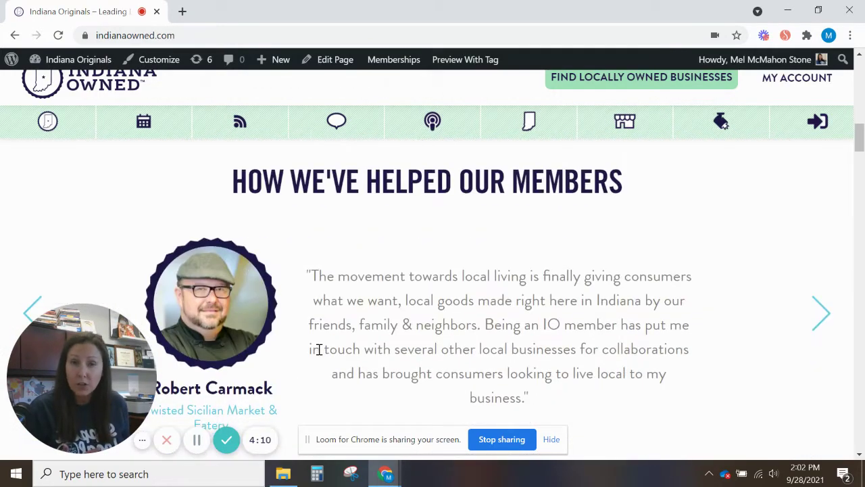
scroll(319, 352, "down", 5)
scroll(319, 352, "up", 9)
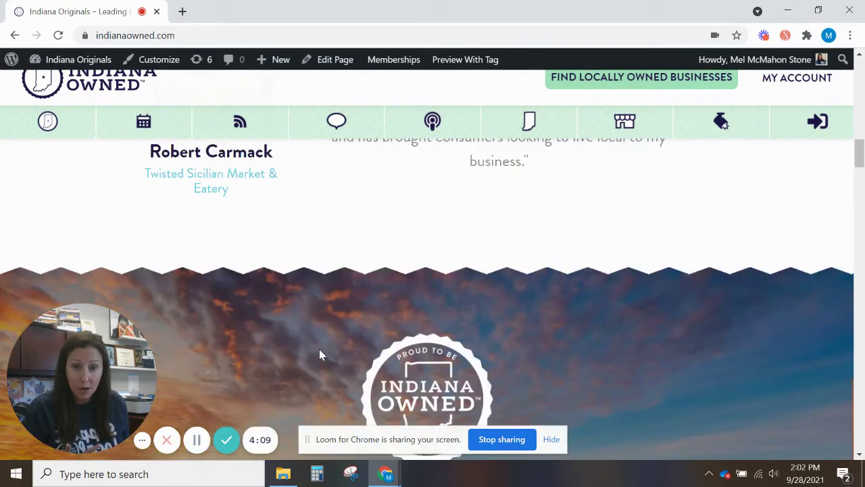
scroll(319, 349, "up", 10)
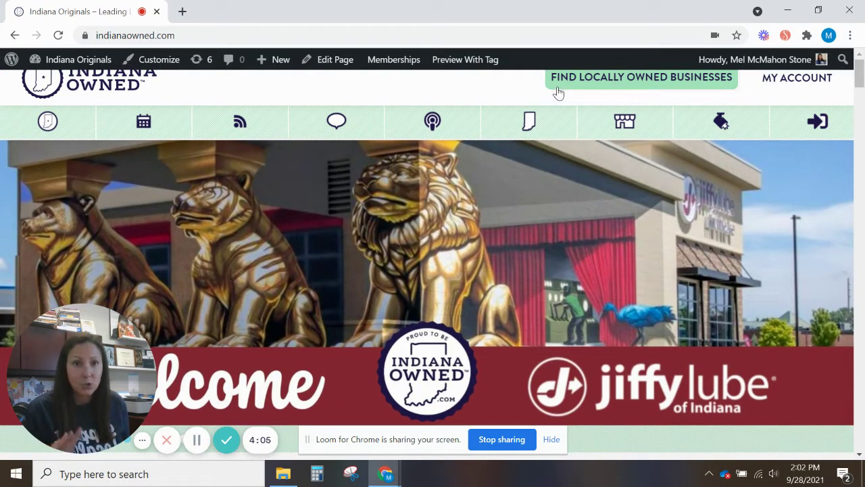
In the business directory, switch 'Showing Results for' to Franchises, listing 52 places led by Jiffy Lube
left_click(607, 86)
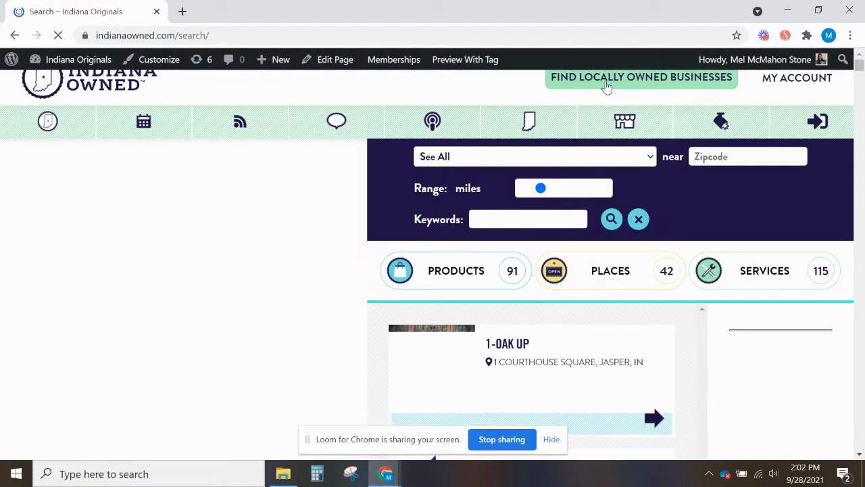
scroll(636, 186, "down", 1)
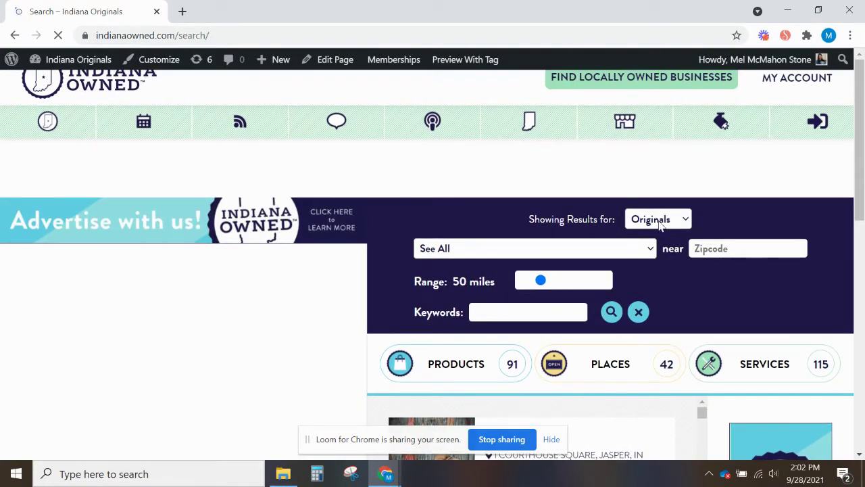
left_click(661, 225)
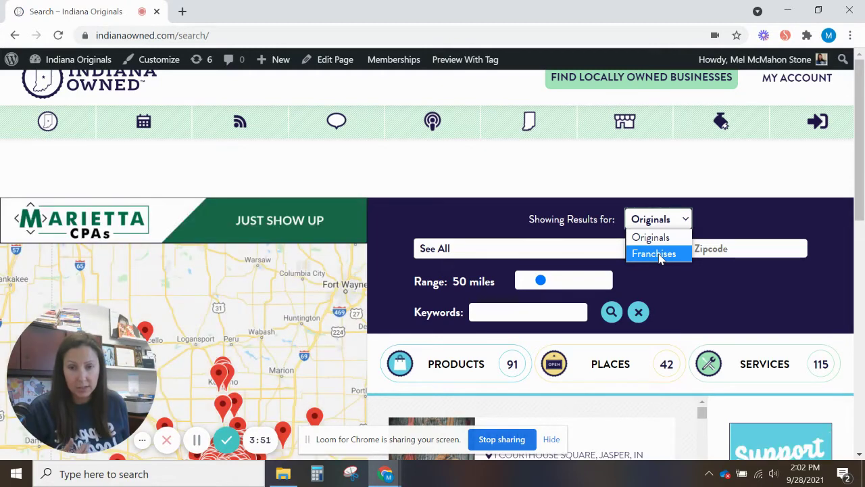
left_click(656, 254)
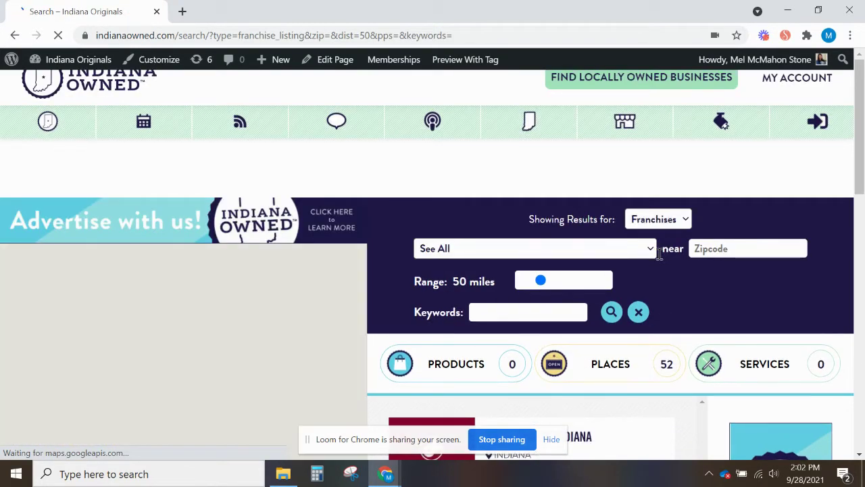
scroll(653, 267, "down", 3)
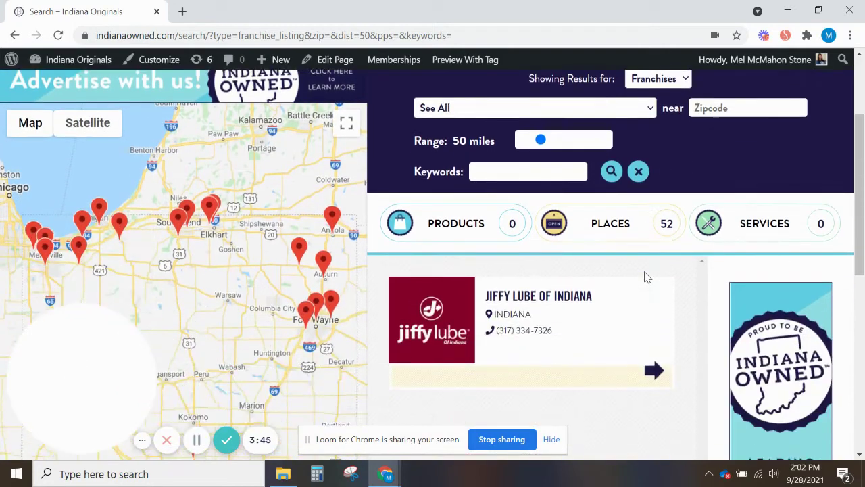
scroll(647, 277, "up", 3)
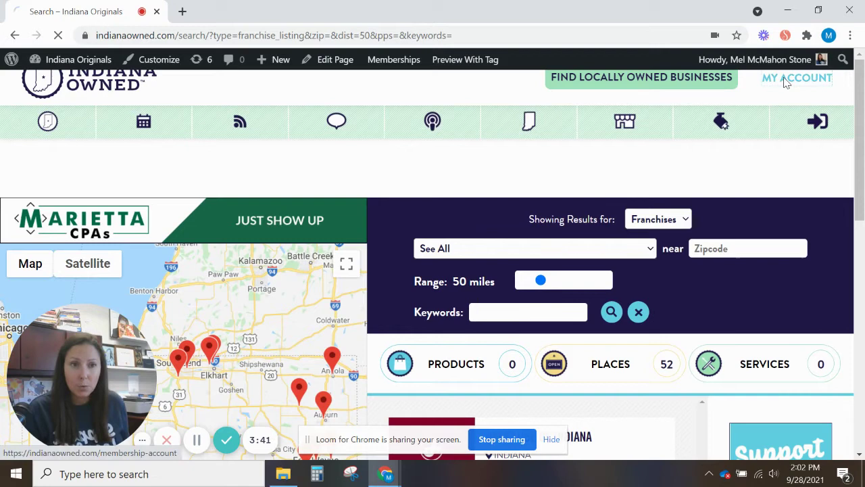
Go to the My Account dashboard and scroll down to the Download Badges card
left_click(787, 79)
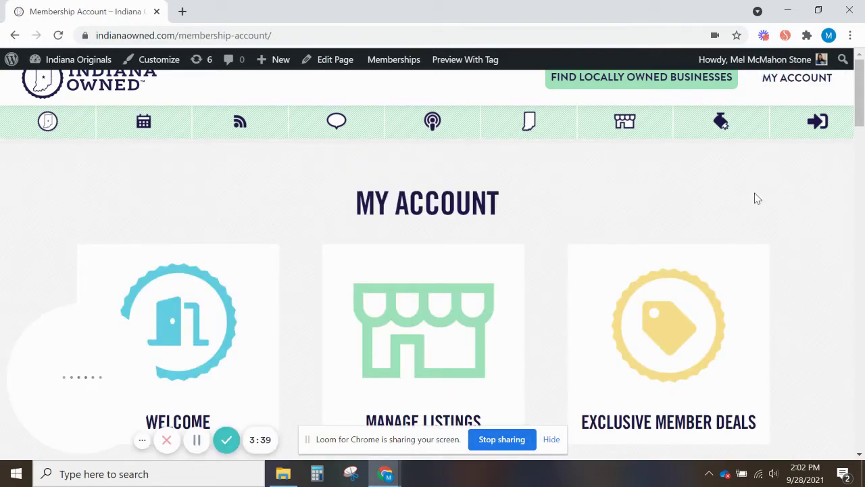
scroll(757, 198, "down", 1)
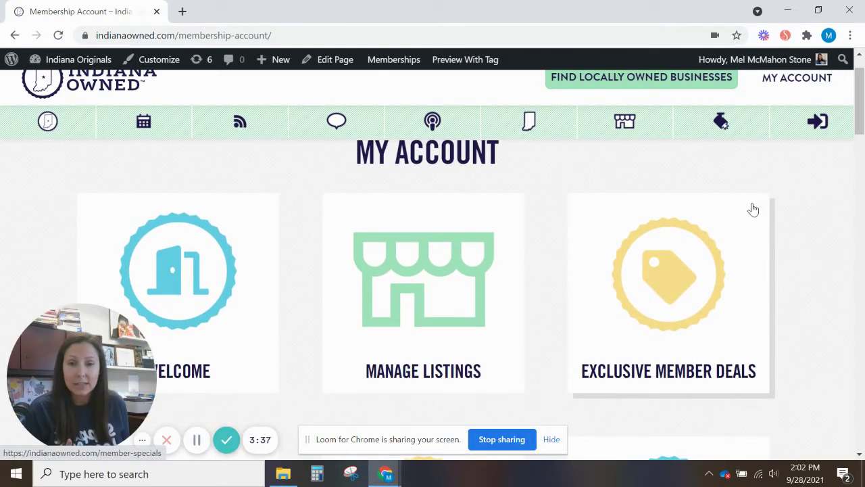
scroll(754, 209, "down", 4)
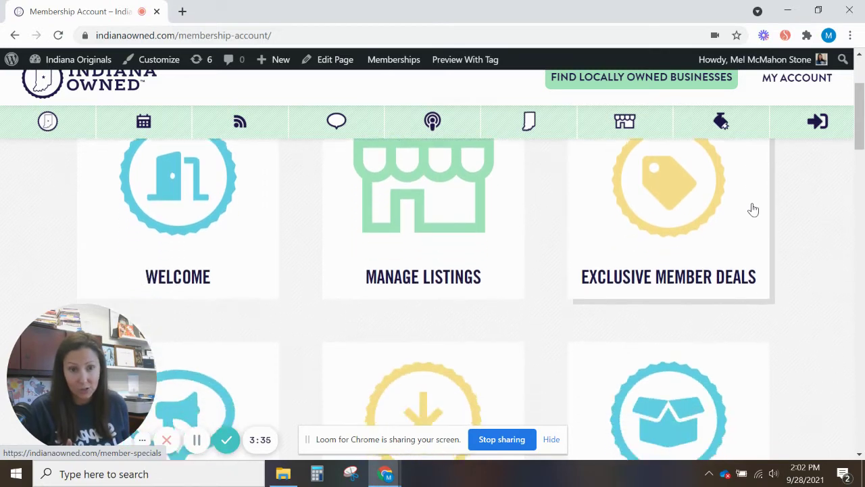
scroll(754, 210, "down", 1)
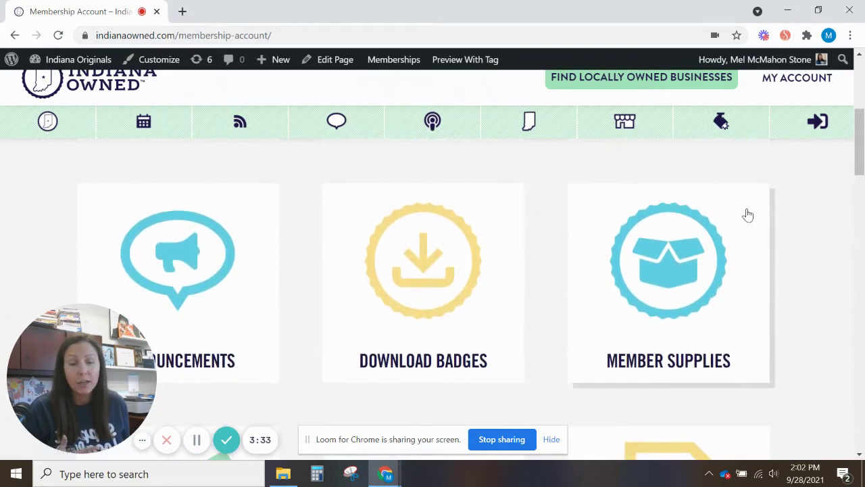
Open Member Downloads and review the logo badges from 100×100 to 1000×1000, white and transparent
left_click(457, 273)
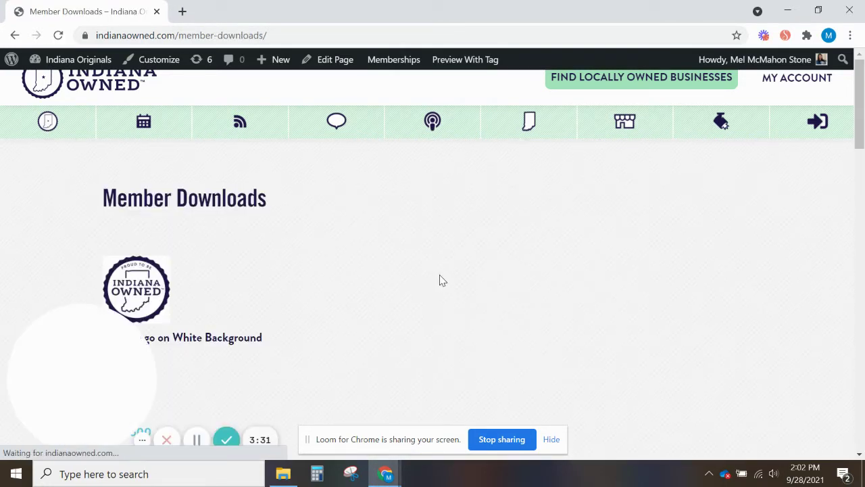
scroll(440, 279, "down", 1)
scroll(220, 248, "down", 5)
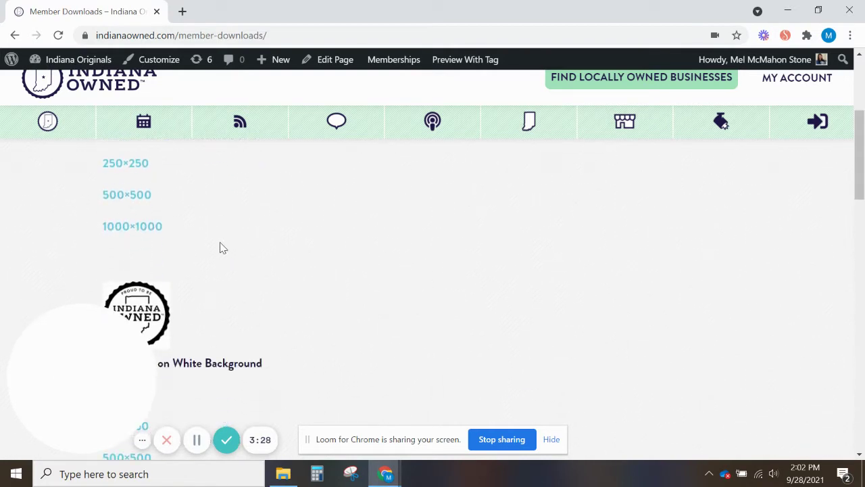
scroll(219, 247, "down", 6)
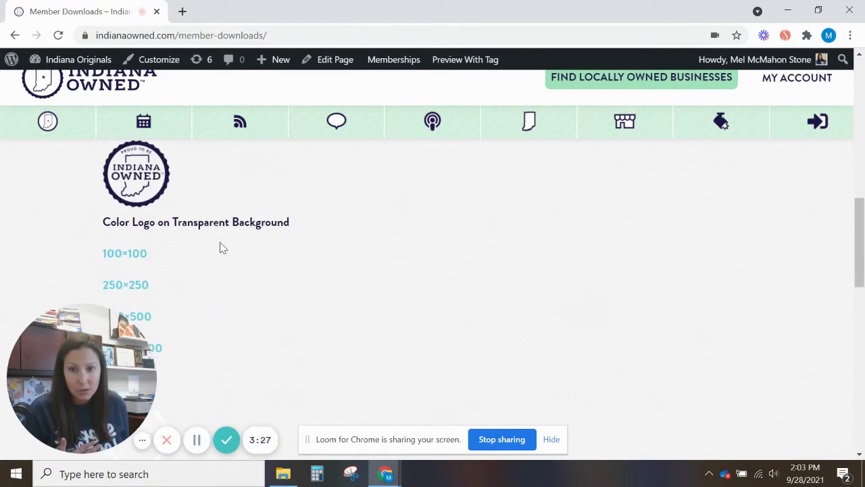
scroll(220, 248, "down", 5)
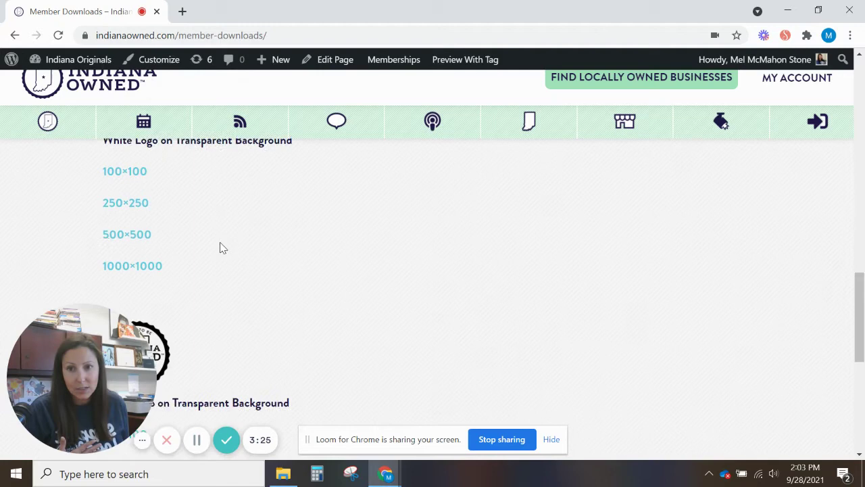
scroll(220, 248, "down", 3)
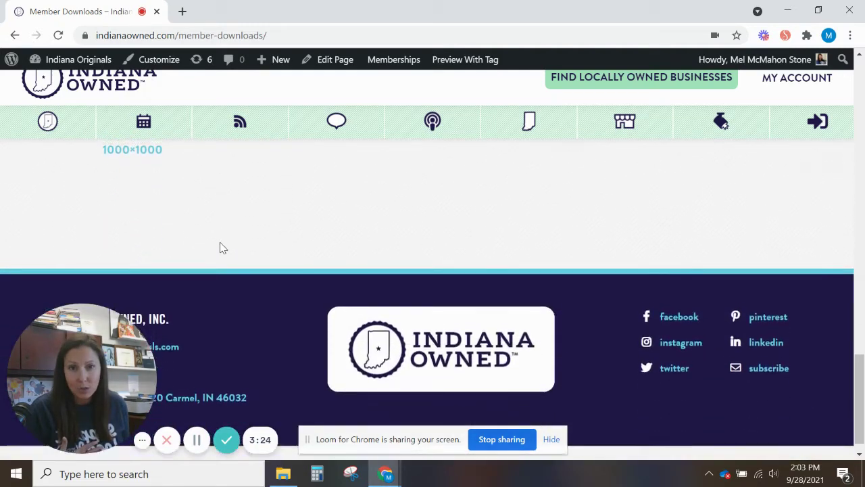
scroll(218, 246, "up", 14)
scroll(281, 242, "up", 3)
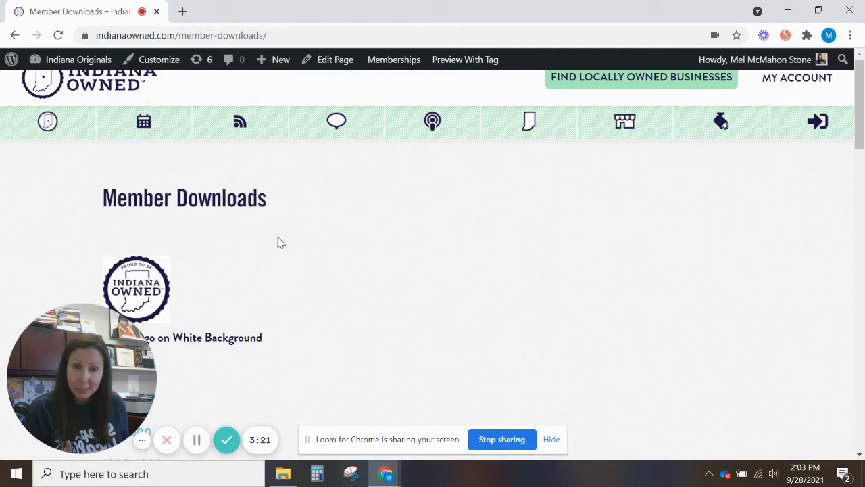
Open the Welcome to Indiana Owned page for new members from the My Account dashboard
left_click(797, 78)
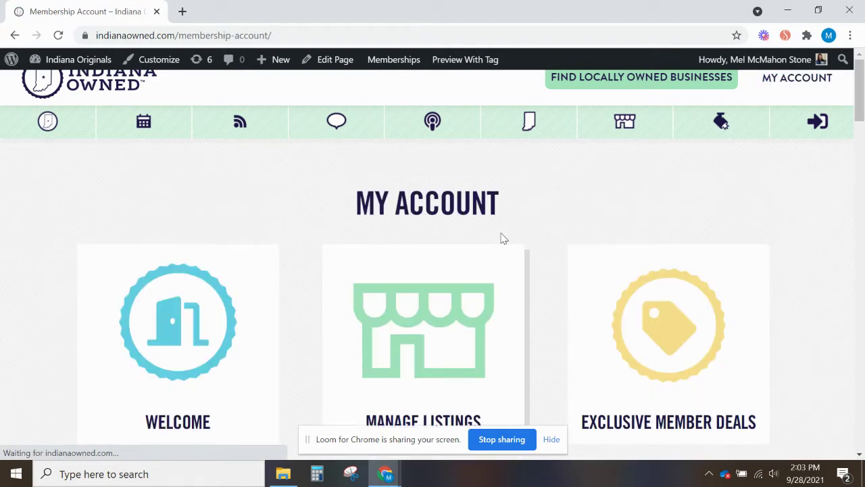
scroll(503, 239, "down", 1)
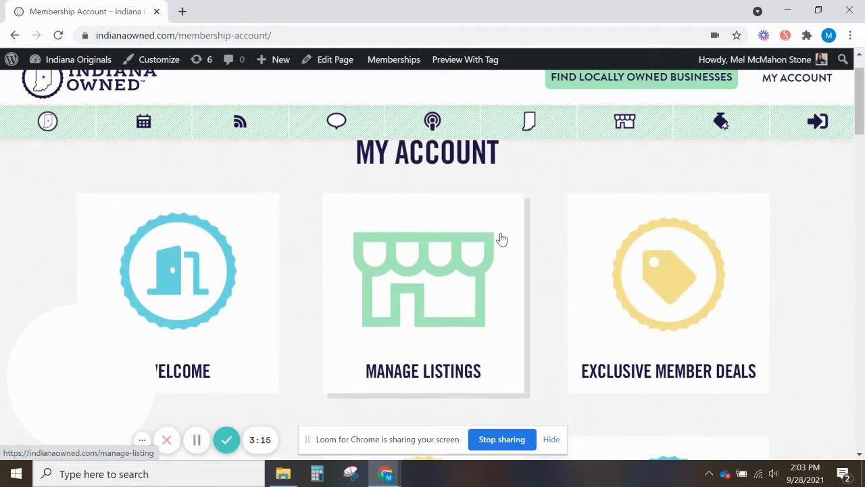
left_click(229, 263)
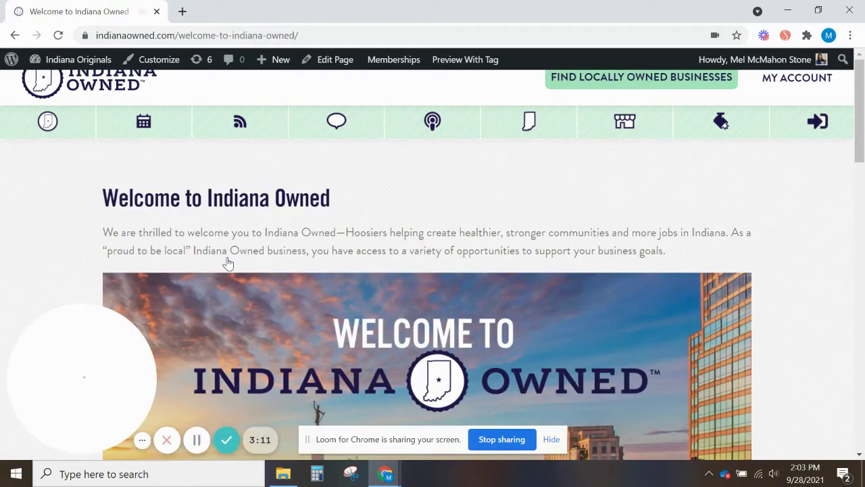
Read through the welcome page, then return to the My Account dashboard tiles
scroll(229, 263, "down", 2)
scroll(229, 263, "down", 3)
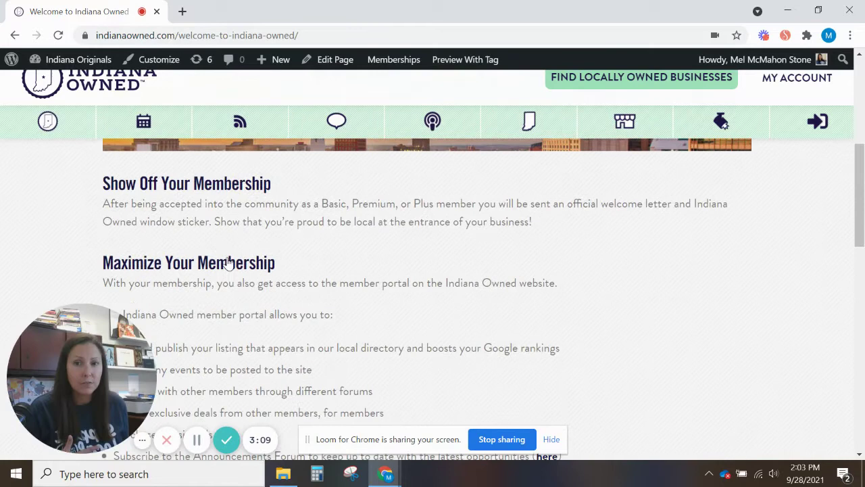
scroll(228, 263, "down", 3)
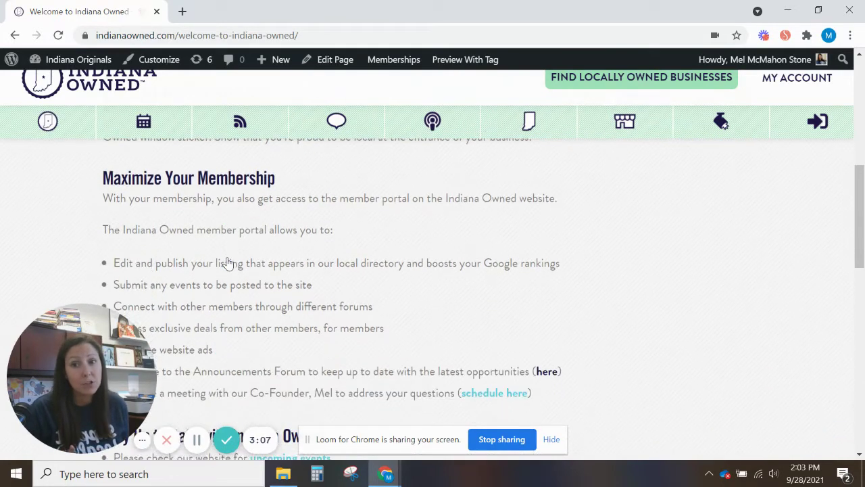
scroll(229, 262, "down", 3)
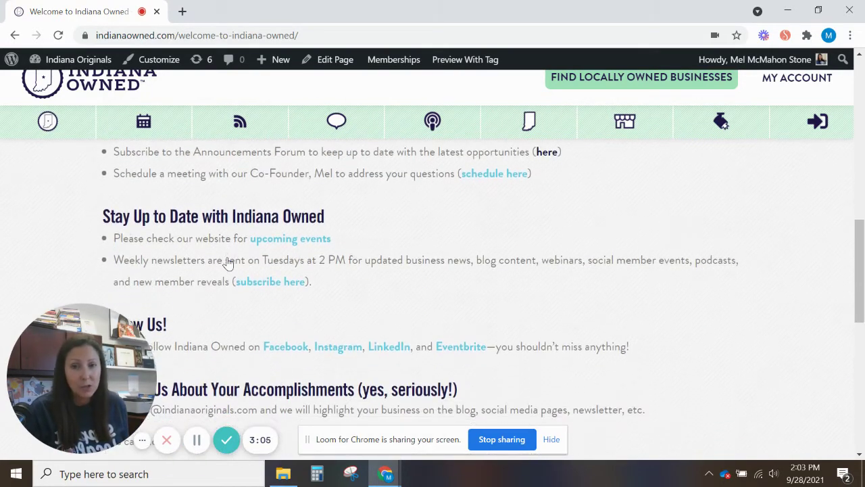
scroll(228, 263, "down", 2)
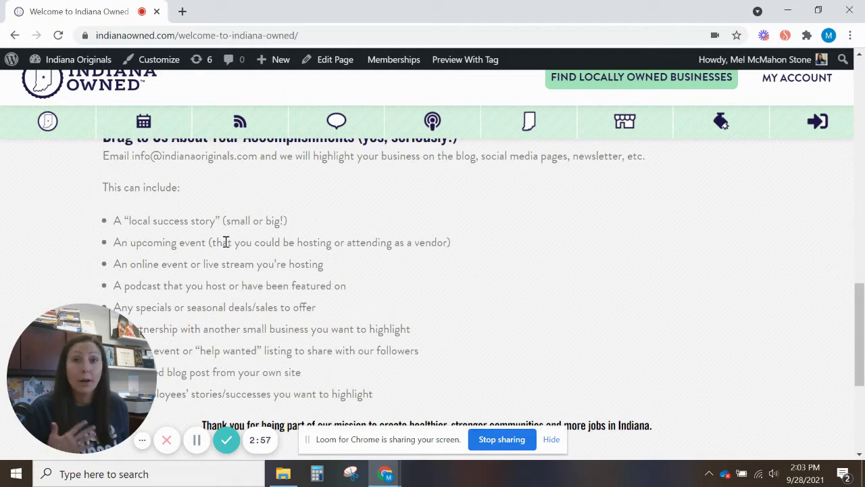
scroll(332, 221, "up", 6)
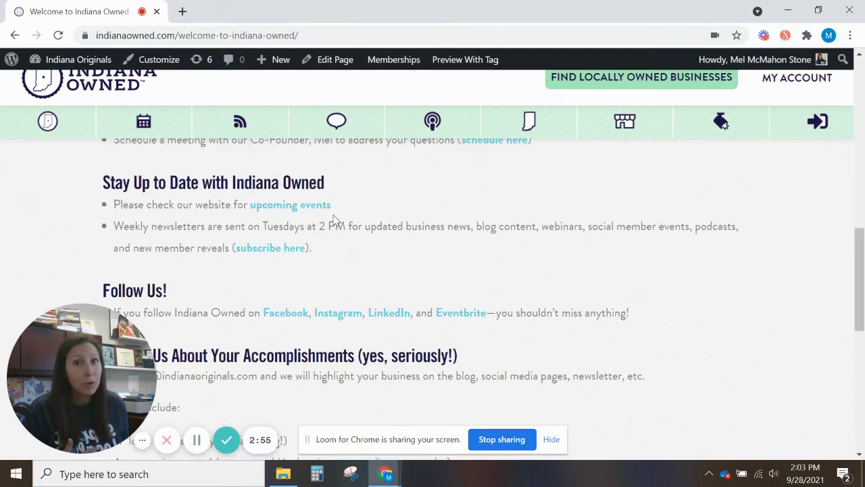
scroll(333, 215, "up", 5)
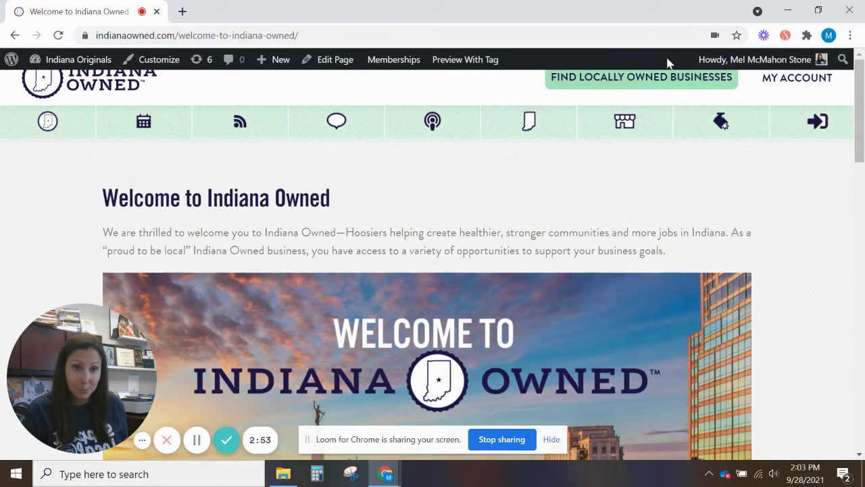
left_click(810, 84)
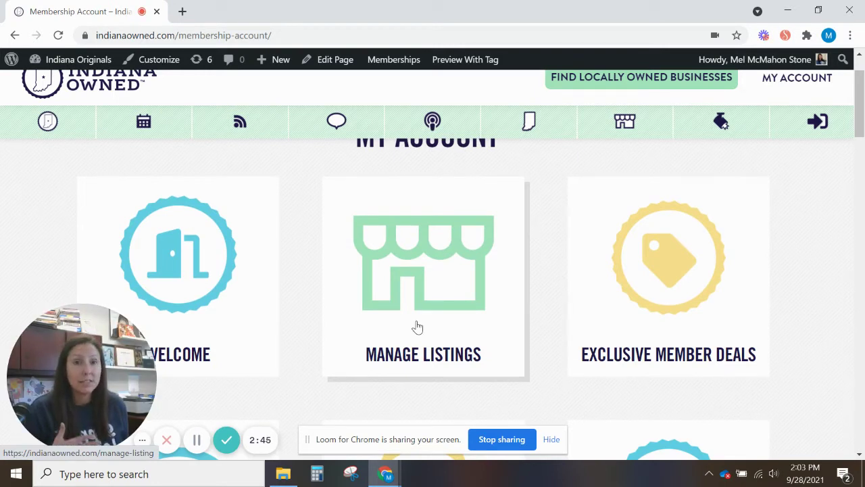
Open Manage Listings and review the top of the Indiana Originals and Indiana.Gifts listing forms
left_click(417, 327)
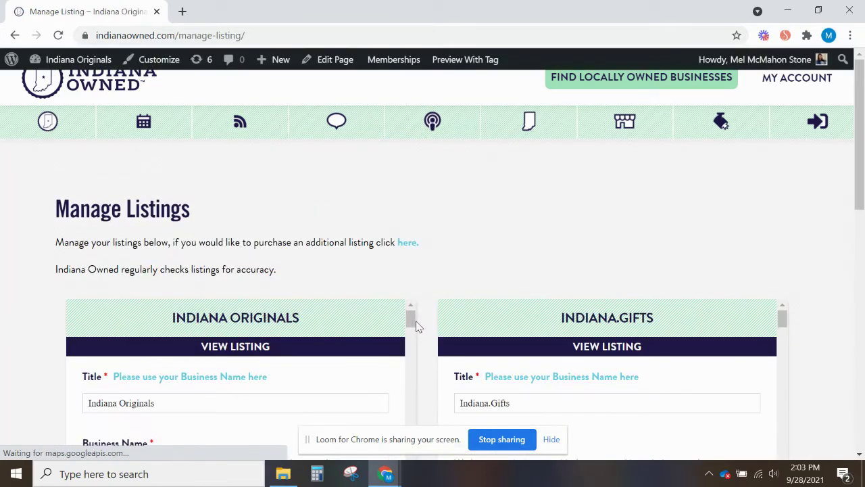
scroll(415, 325, "down", 1)
scroll(437, 306, "down", 3)
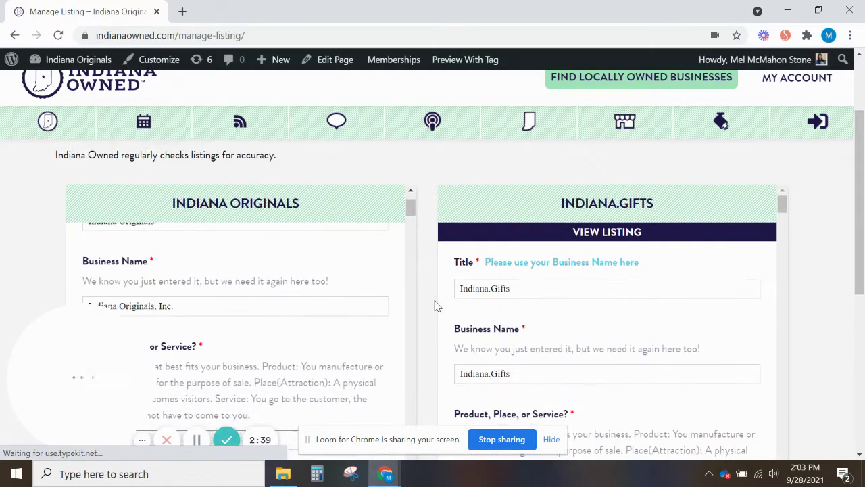
scroll(318, 260, "up", 1)
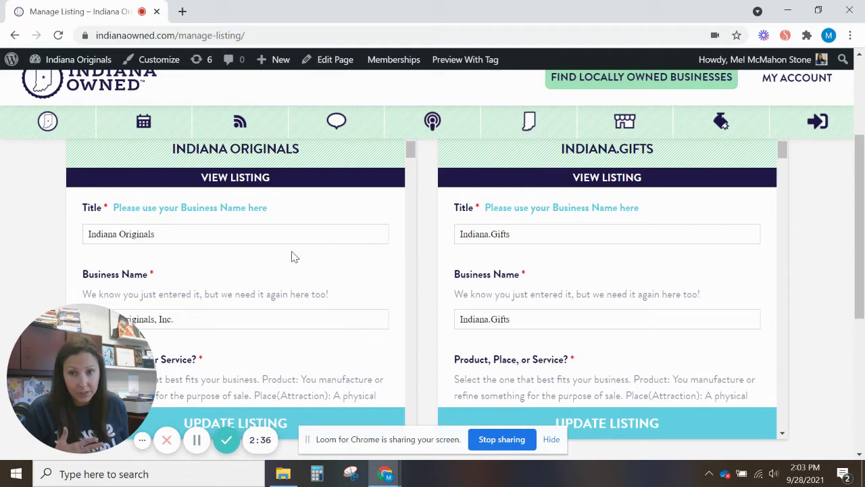
scroll(292, 255, "down", 1)
scroll(292, 255, "down", 1)
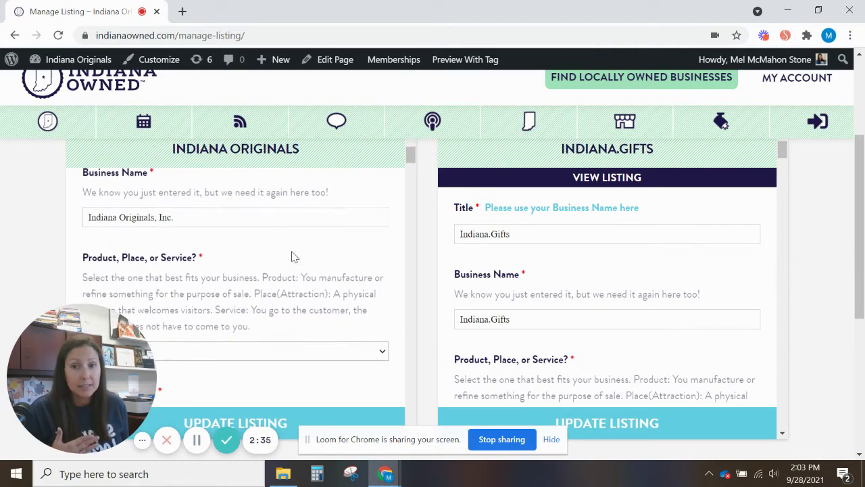
scroll(293, 255, "up", 2)
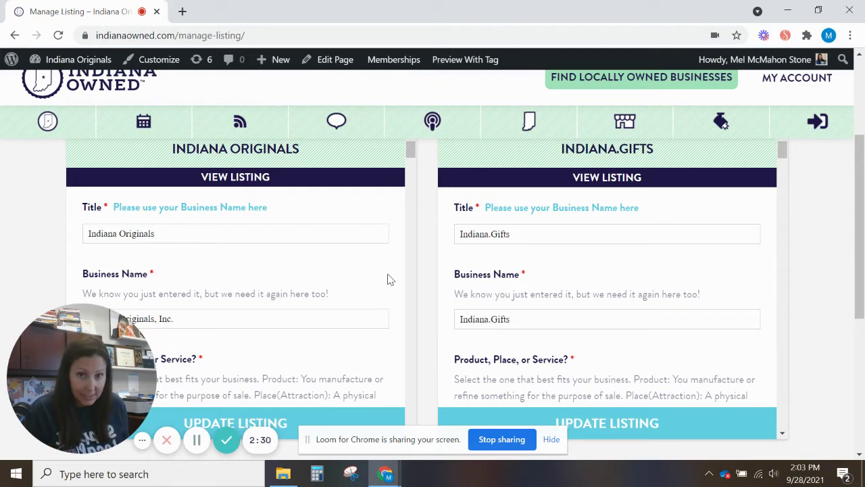
Scroll the Indiana Originals form to Business Category, where Business Services & Consulting is checked
scroll(411, 280, "down", 2)
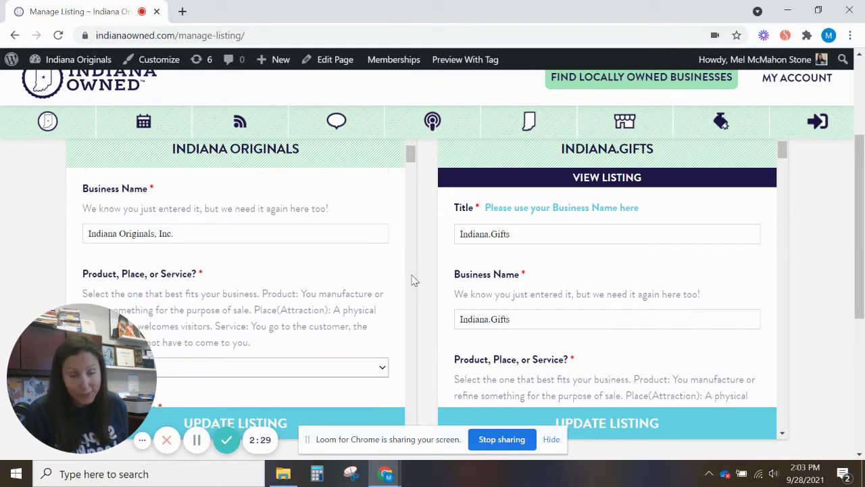
scroll(414, 281, "down", 2)
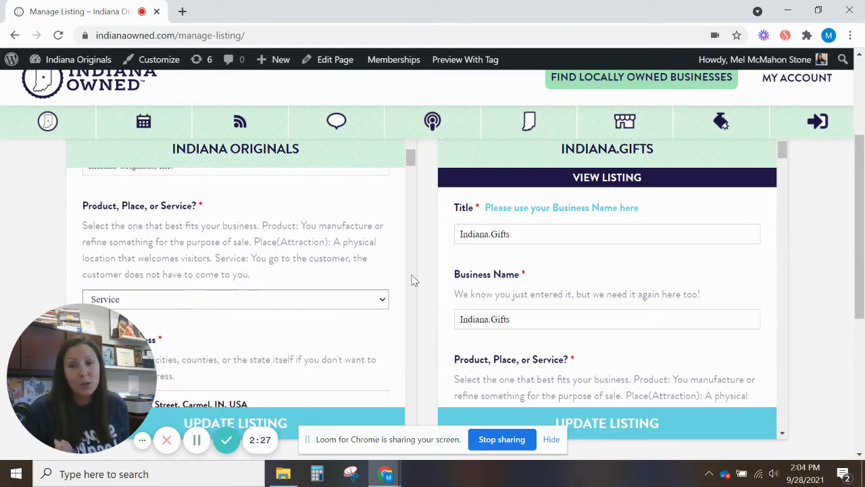
scroll(414, 281, "up", 1)
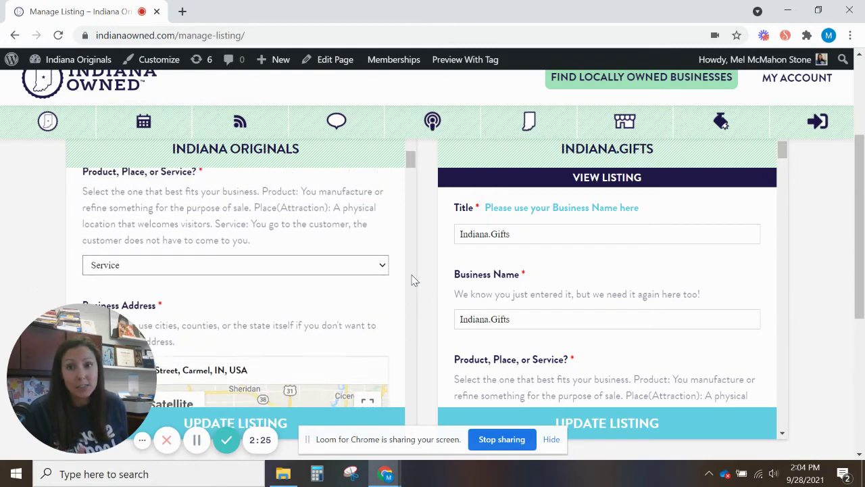
scroll(414, 281, "down", 2)
scroll(414, 281, "down", 4)
scroll(414, 281, "down", 4)
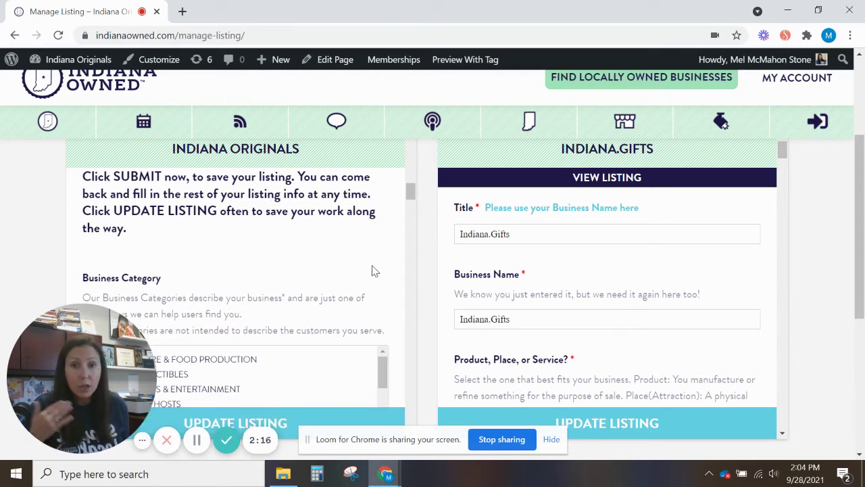
scroll(371, 269, "down", 2)
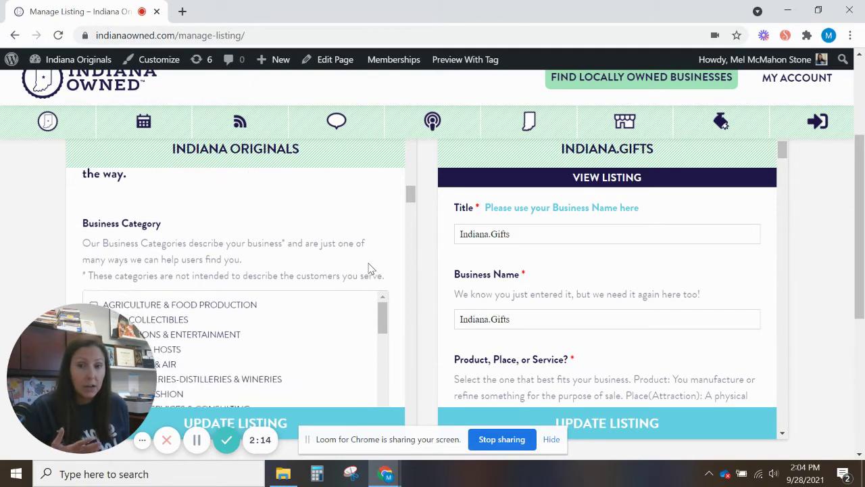
scroll(370, 265, "down", 1)
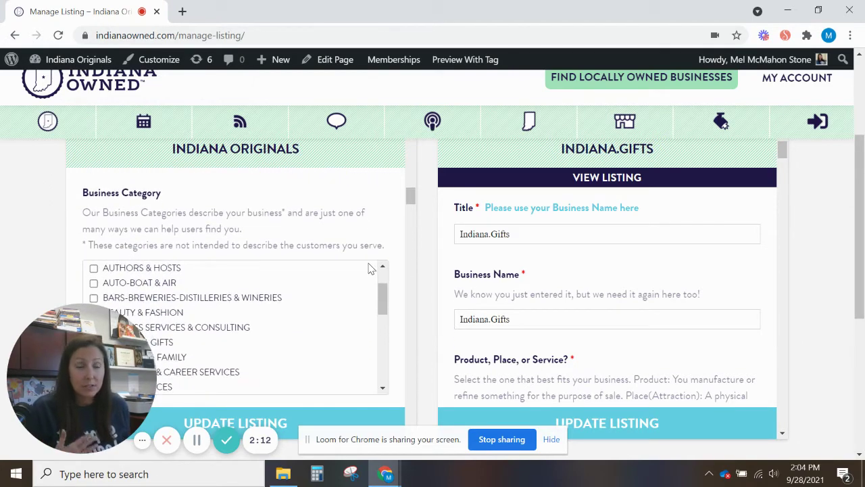
scroll(370, 268, "down", 1)
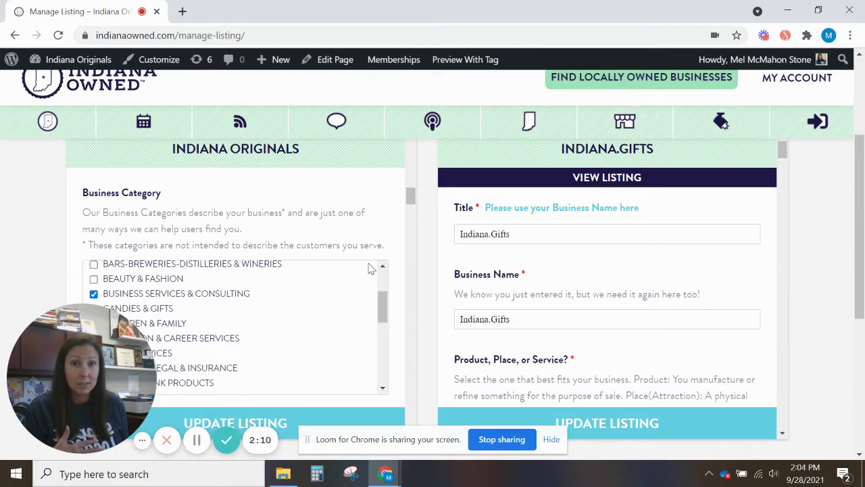
scroll(397, 261, "down", 1)
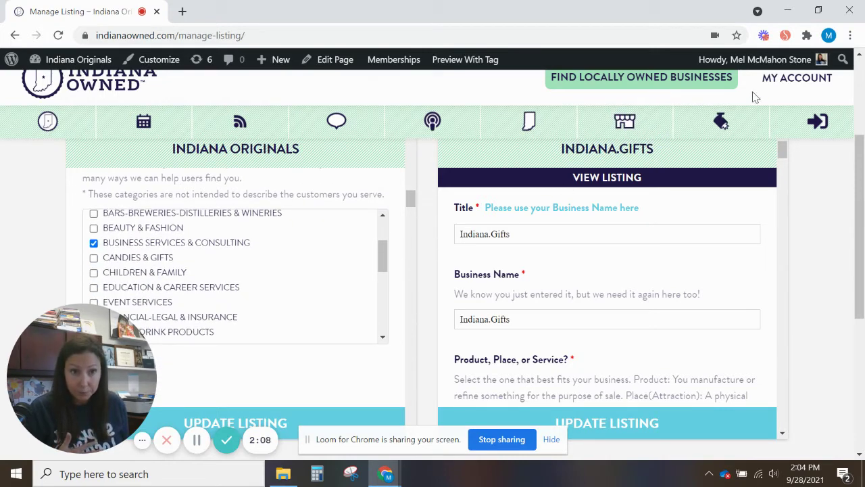
left_click(772, 78)
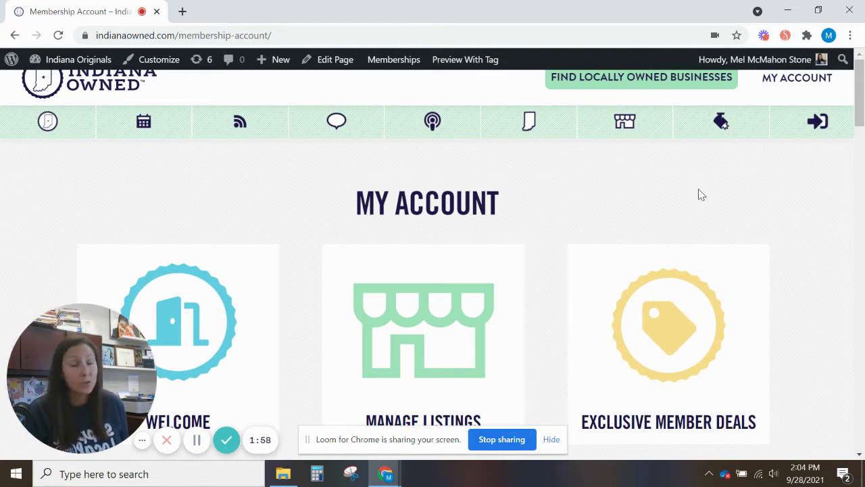
scroll(701, 194, "down", 1)
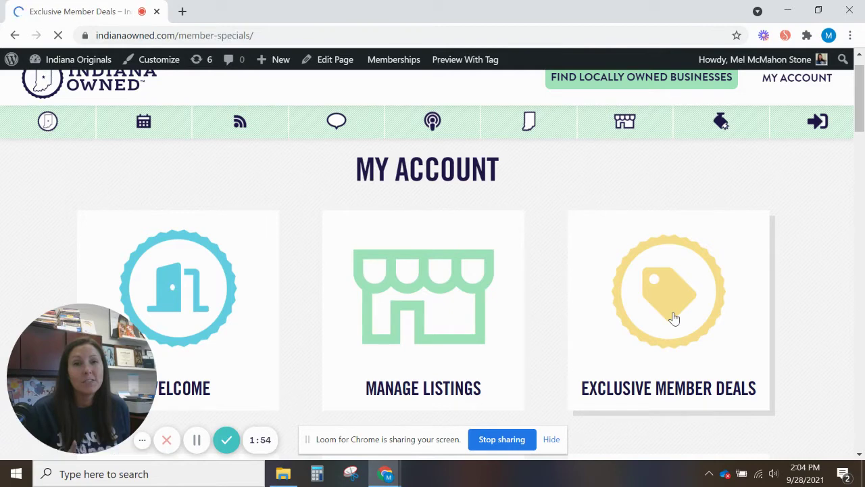
scroll(674, 317, "down", 1)
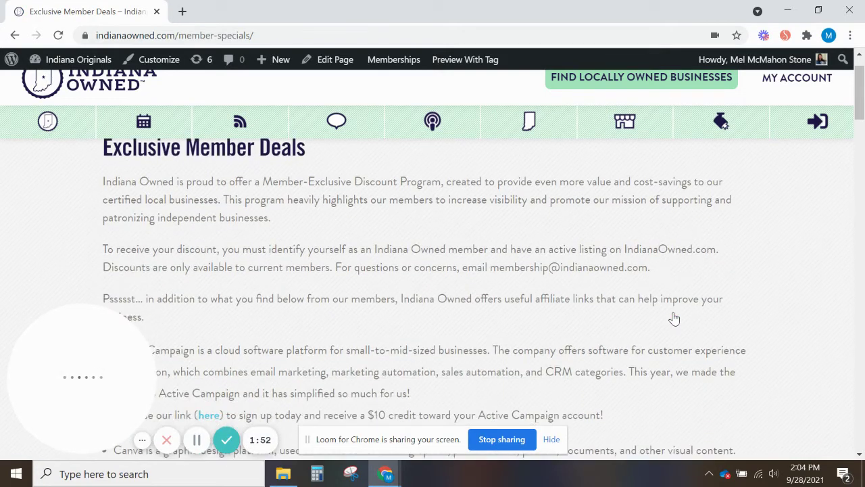
scroll(674, 318, "down", 2)
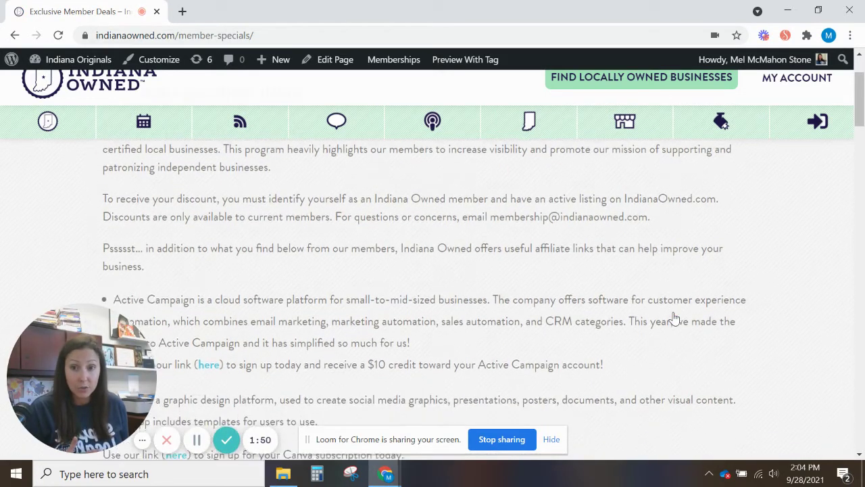
scroll(674, 318, "down", 3)
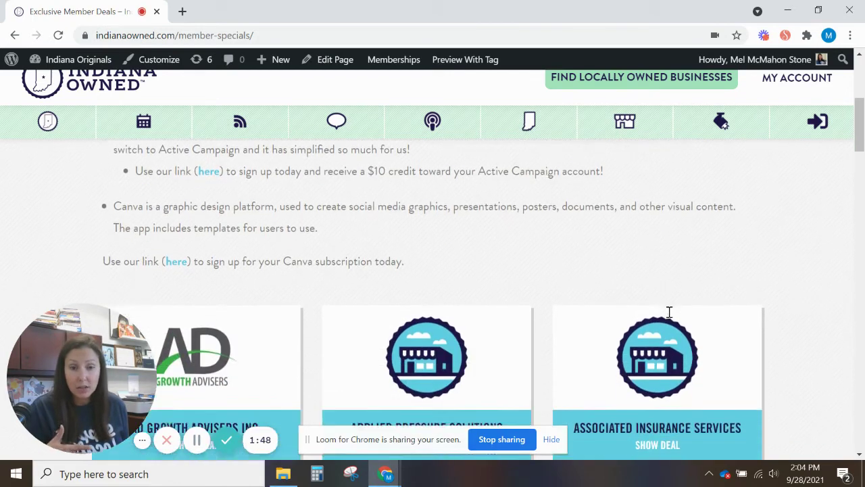
scroll(669, 318, "down", 1)
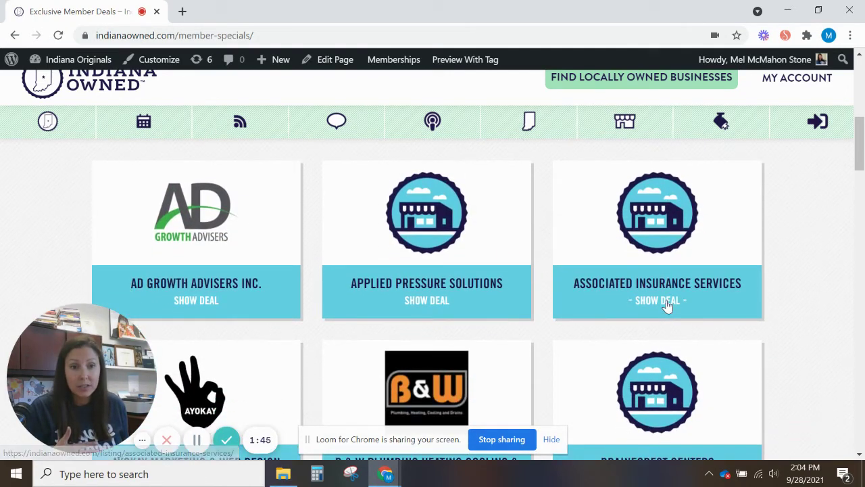
left_click(667, 304)
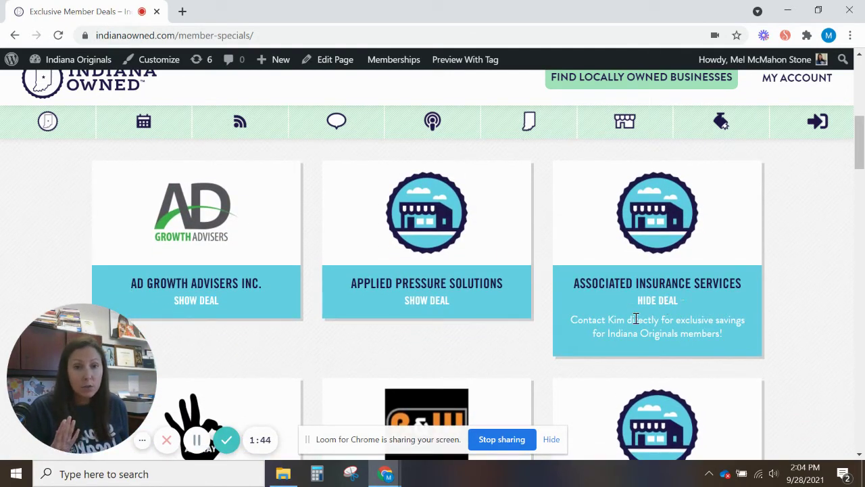
scroll(636, 318, "down", 9)
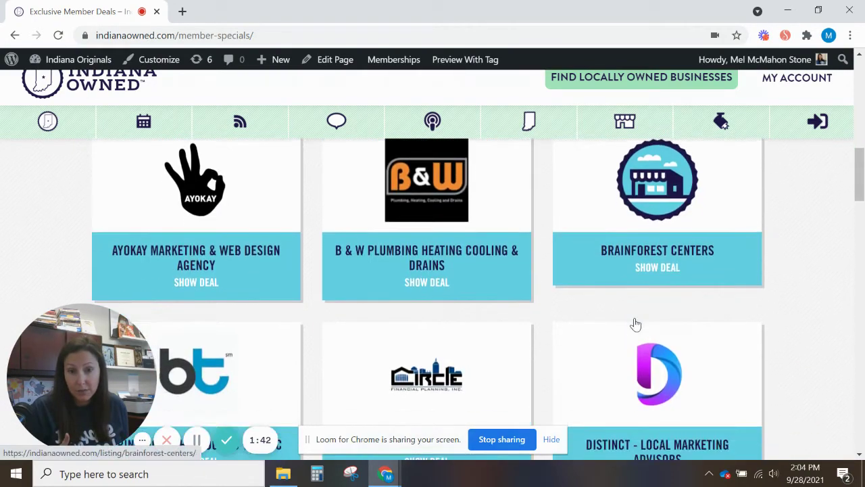
scroll(636, 325, "down", 12)
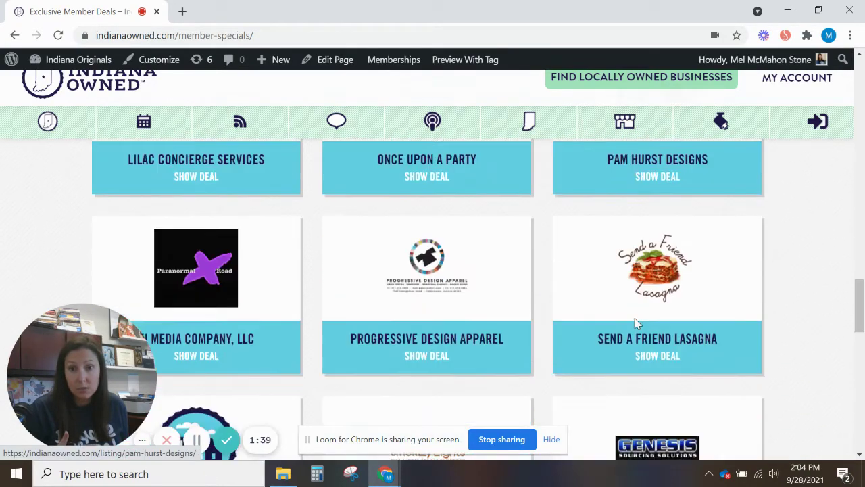
scroll(636, 323, "down", 8)
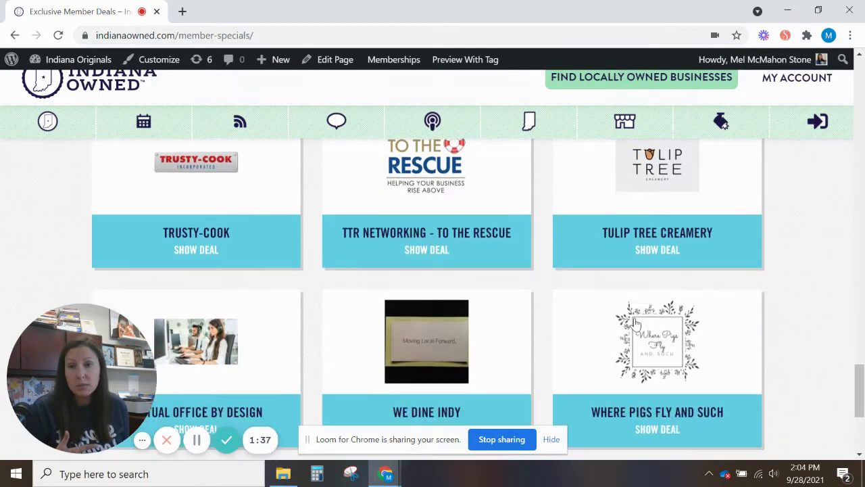
scroll(635, 323, "up", 10)
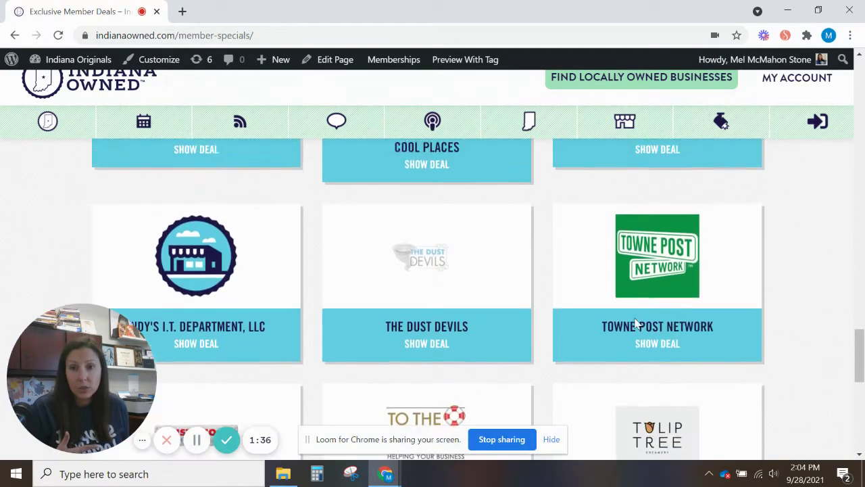
scroll(635, 324, "up", 6)
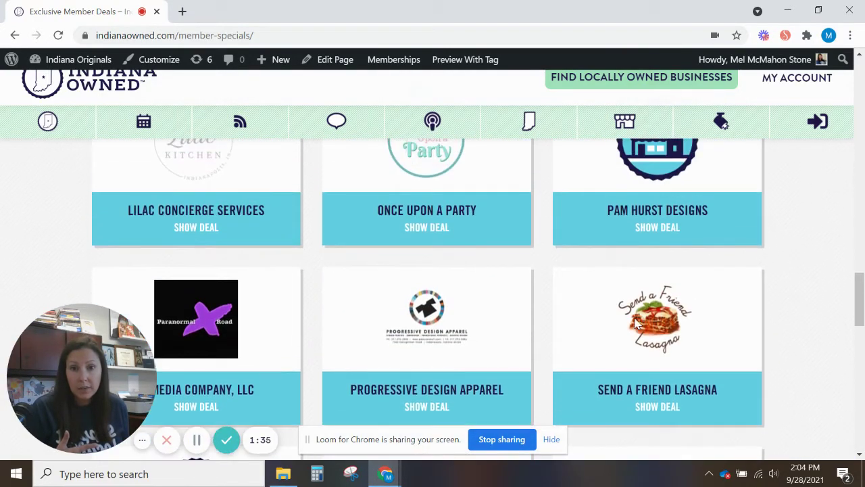
scroll(635, 323, "up", 3)
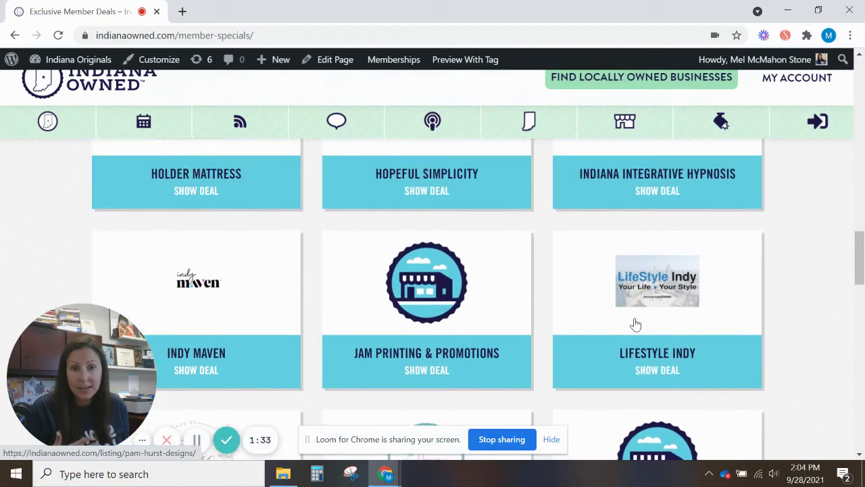
scroll(636, 324, "up", 4)
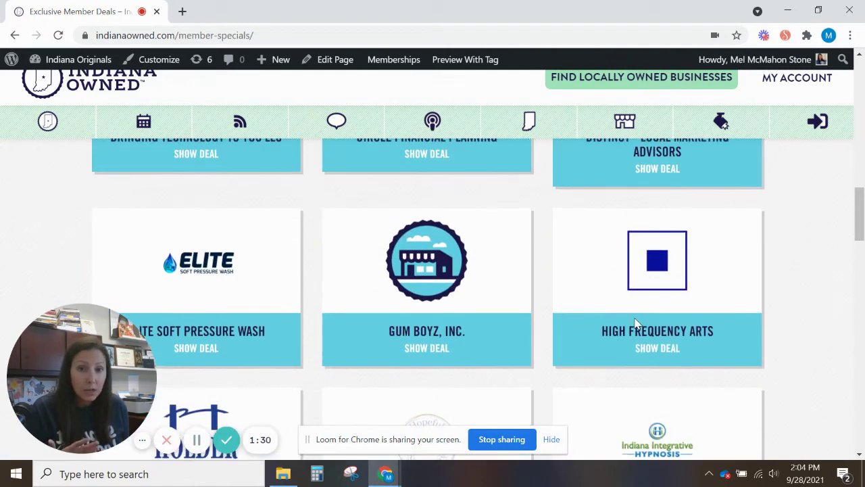
scroll(636, 321, "up", 2)
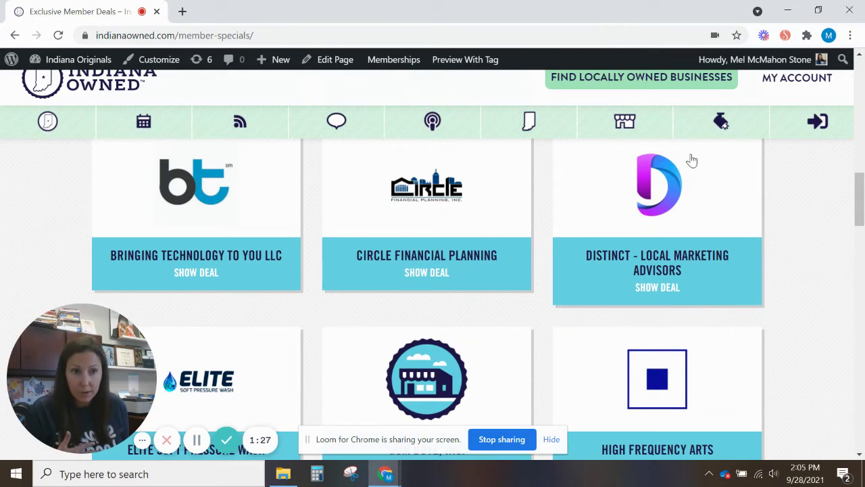
Browse the Announcements topics, such as Holiday Gift Guide and Vendors Wanted, down to Create New Topic
left_click(768, 80)
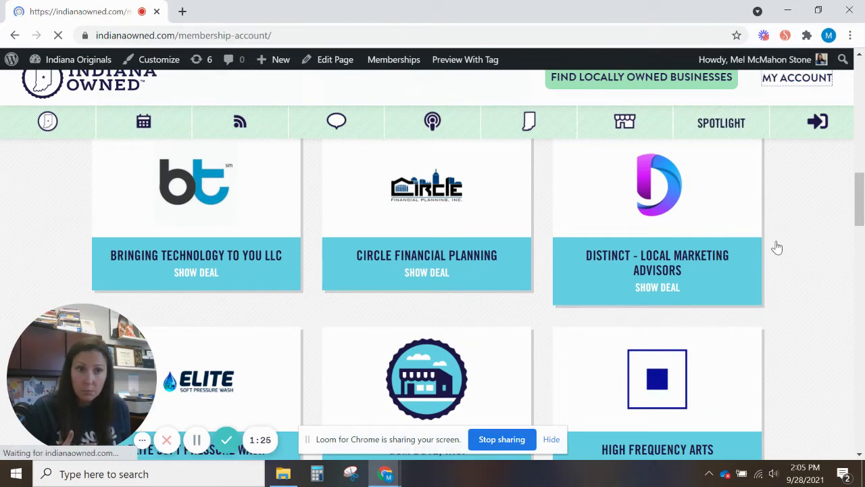
scroll(782, 246, "down", 3)
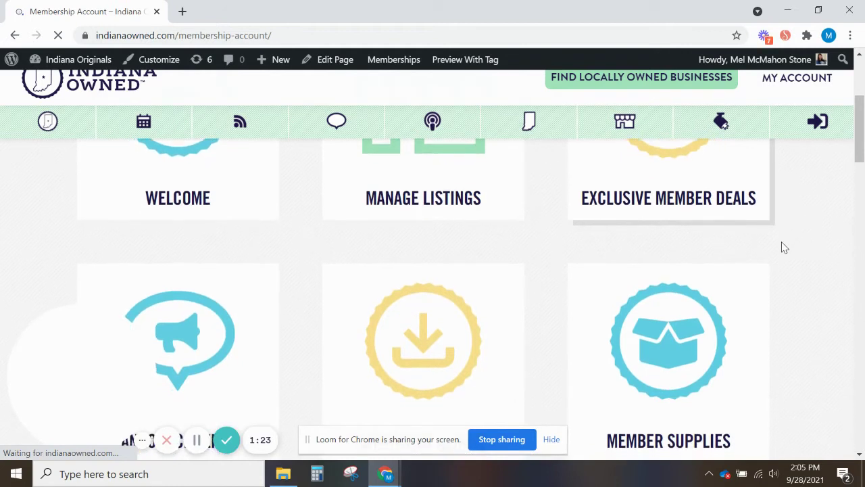
scroll(783, 247, "down", 2)
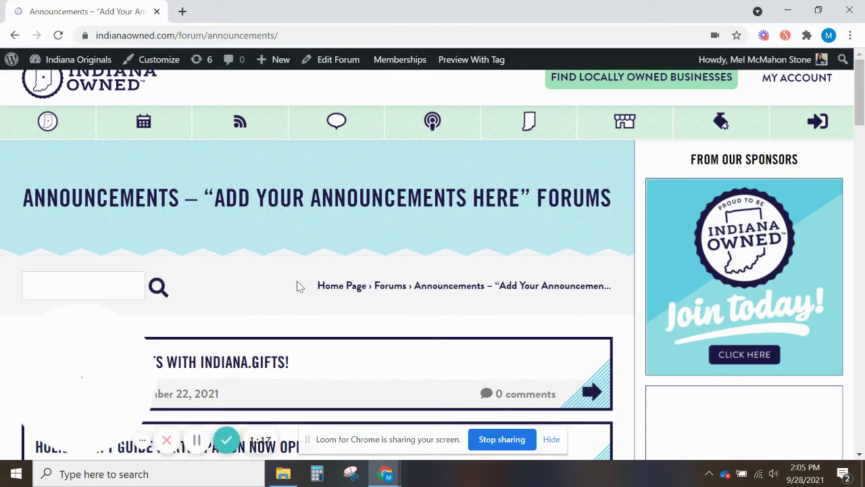
scroll(324, 287, "down", 1)
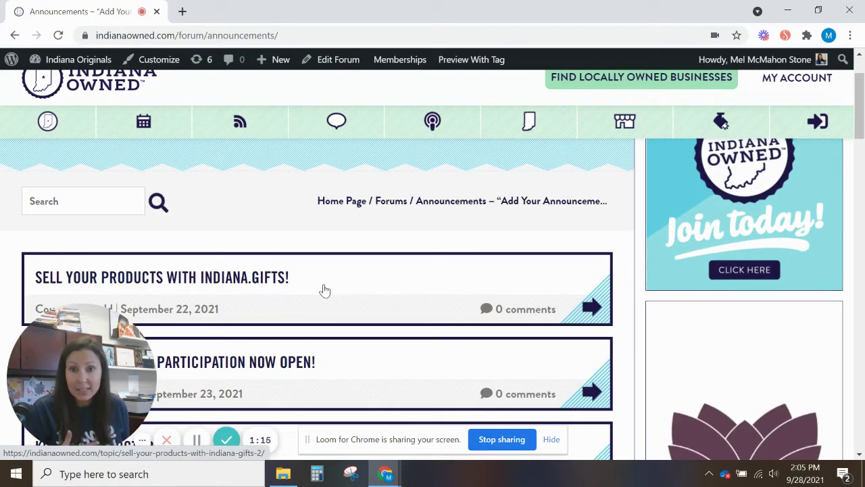
scroll(324, 290, "down", 2)
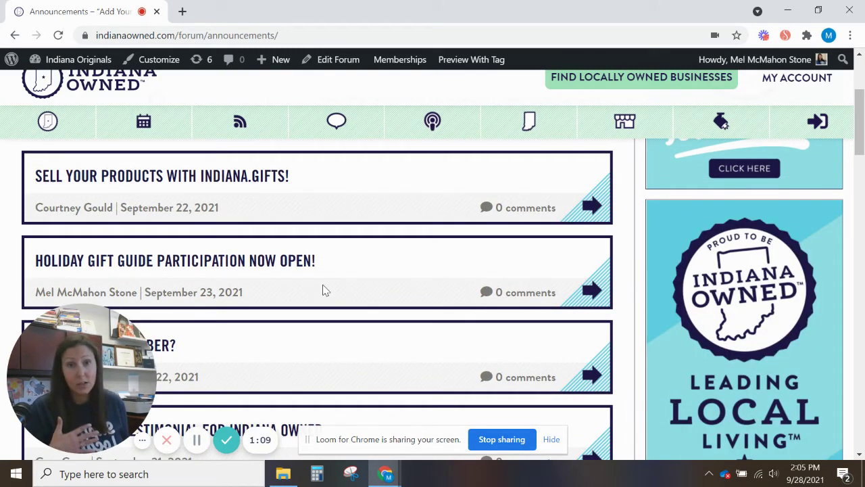
scroll(323, 291, "down", 2)
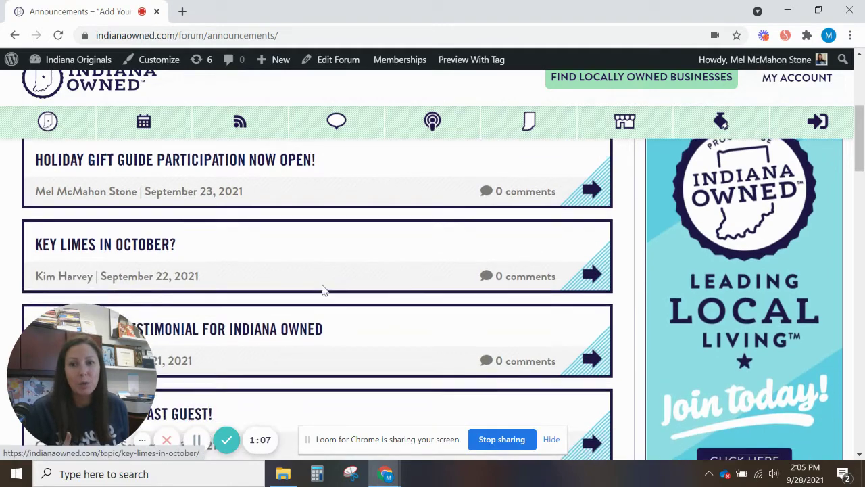
scroll(323, 291, "down", 3)
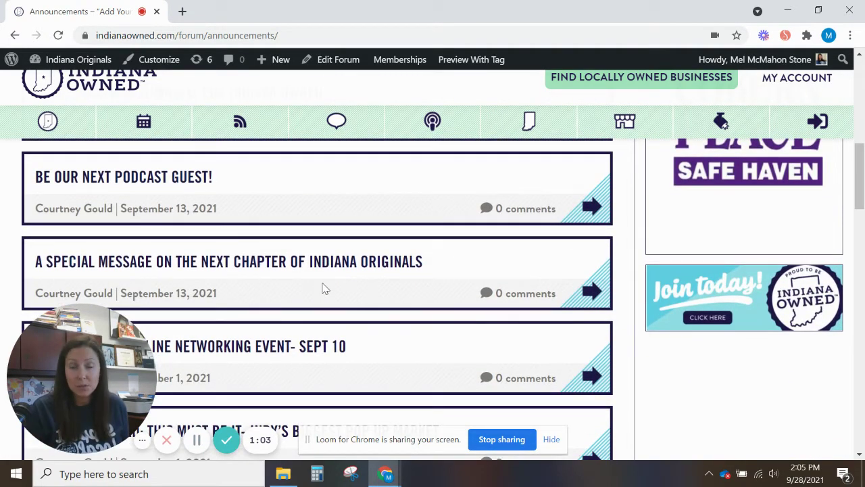
scroll(323, 289, "down", 7)
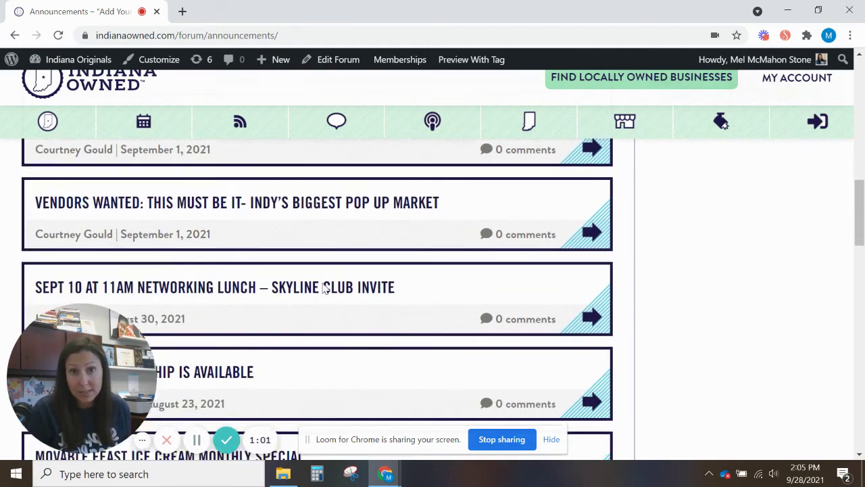
scroll(323, 290, "down", 10)
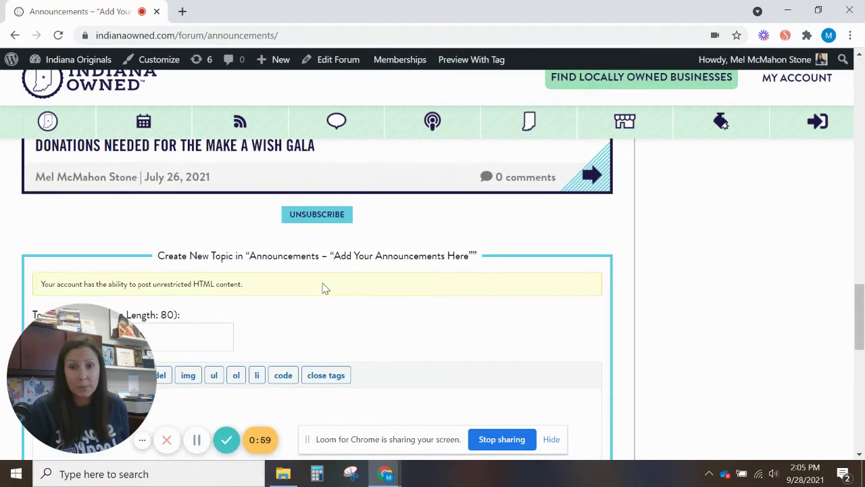
scroll(313, 304, "down", 5)
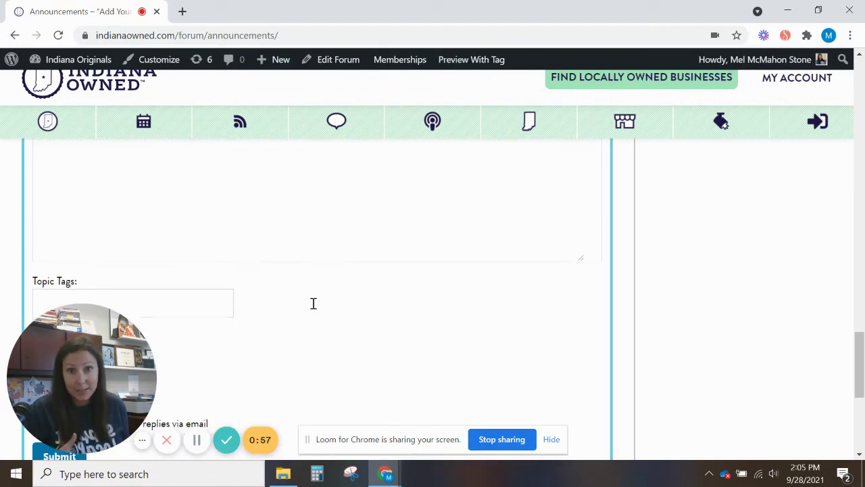
scroll(313, 309, "down", 1)
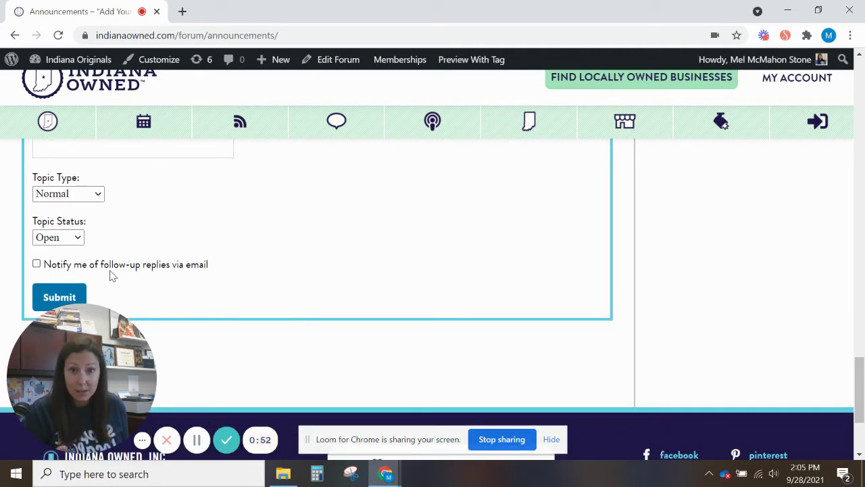
scroll(301, 300, "down", 3)
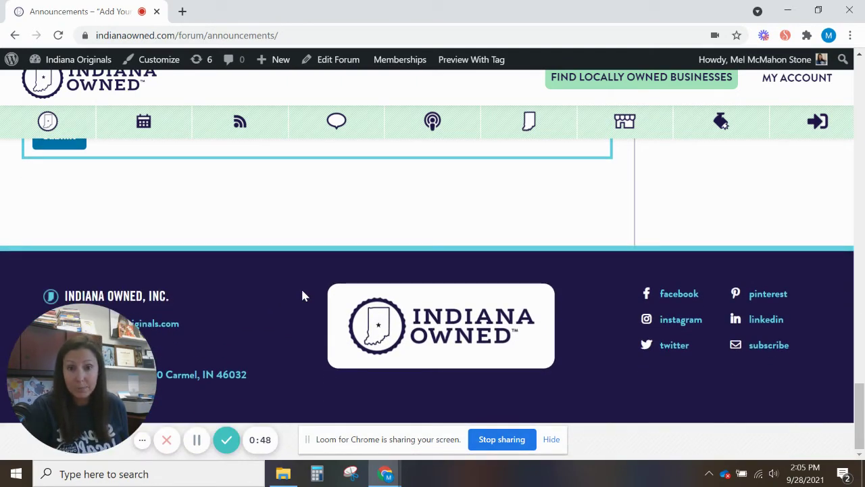
scroll(302, 296, "up", 8)
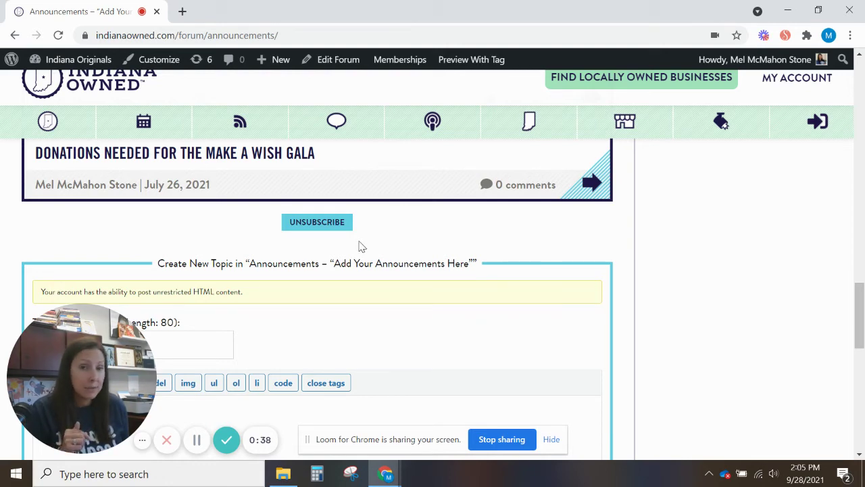
scroll(359, 247, "up", 10)
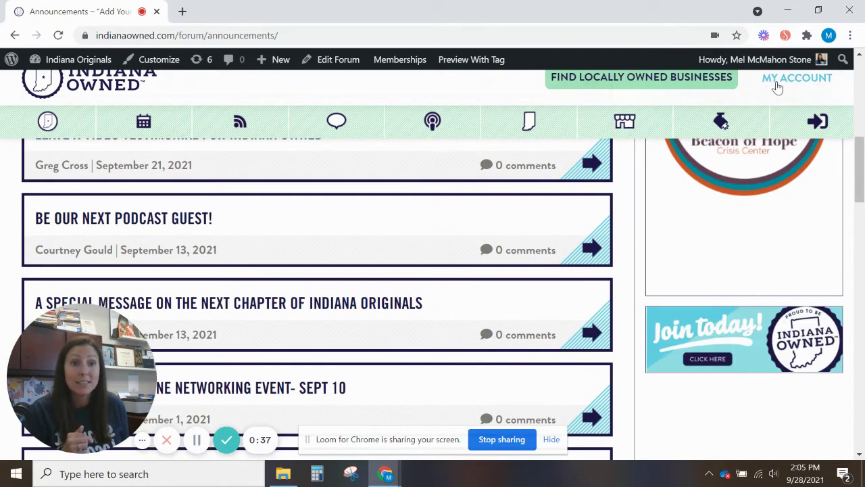
Return to the My Account dashboard and scroll through its first row of tiles
left_click(777, 82)
scroll(606, 228, "down", 2)
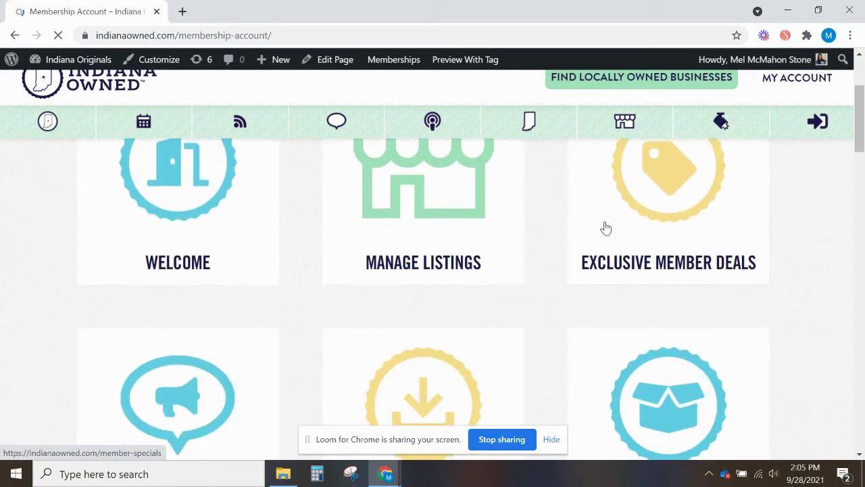
scroll(605, 228, "down", 3)
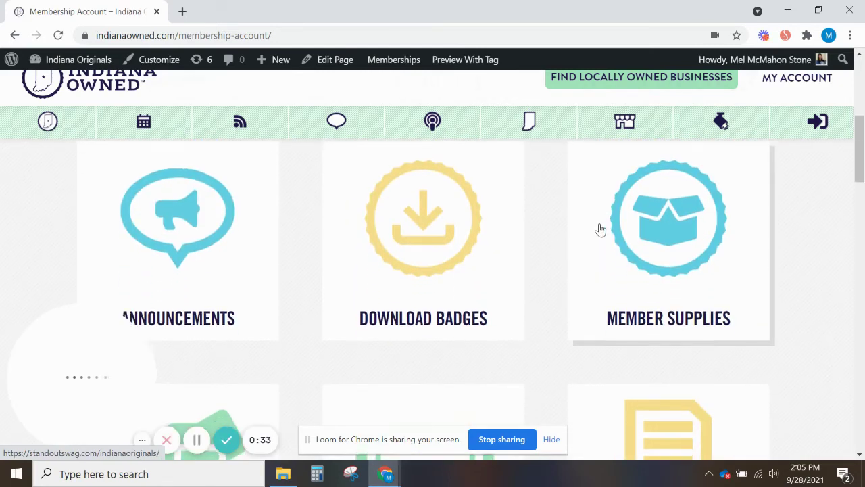
scroll(598, 229, "down", 1)
scroll(597, 229, "down", 3)
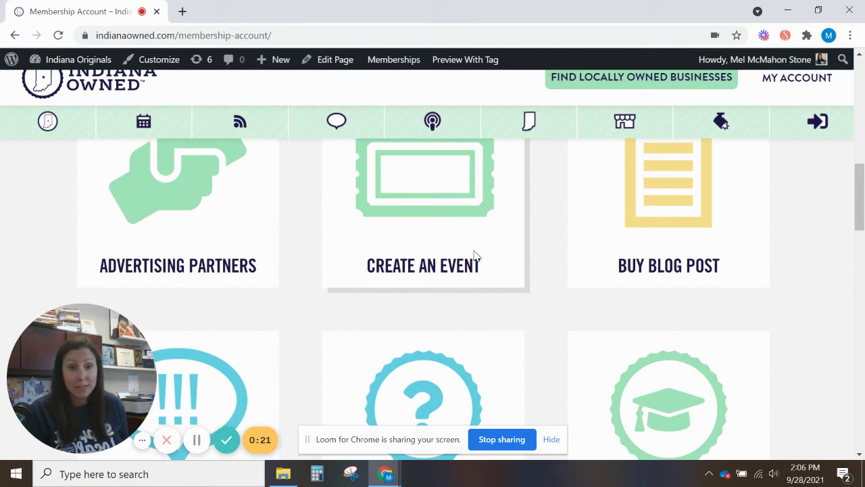
Review the FAQ, University, Community Forums, Manage Membership and View Invoices tiles, then go home
scroll(475, 255, "down", 1)
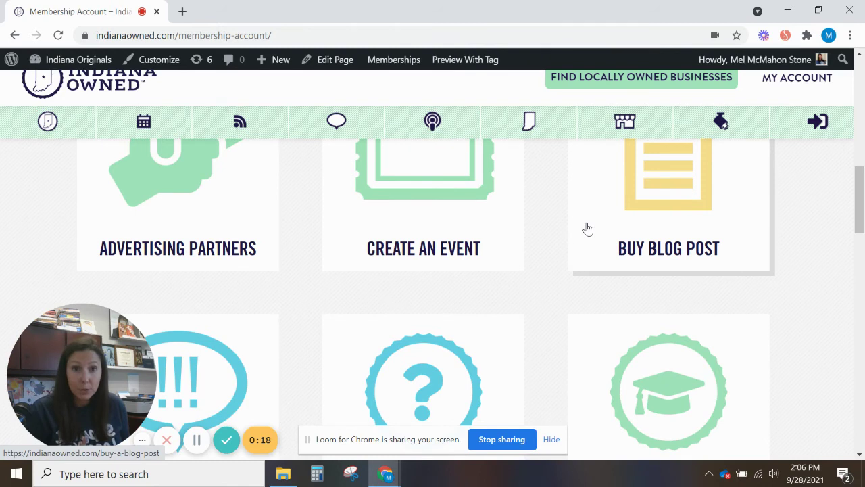
scroll(587, 228, "down", 3)
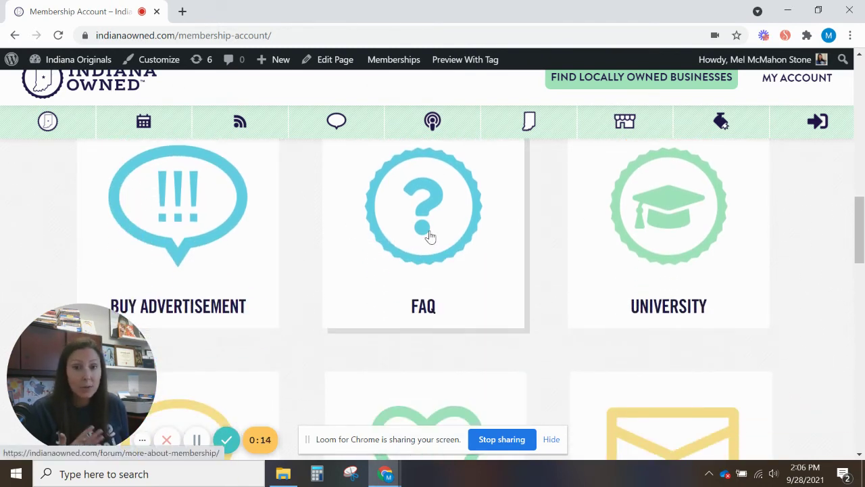
scroll(430, 236, "down", 1)
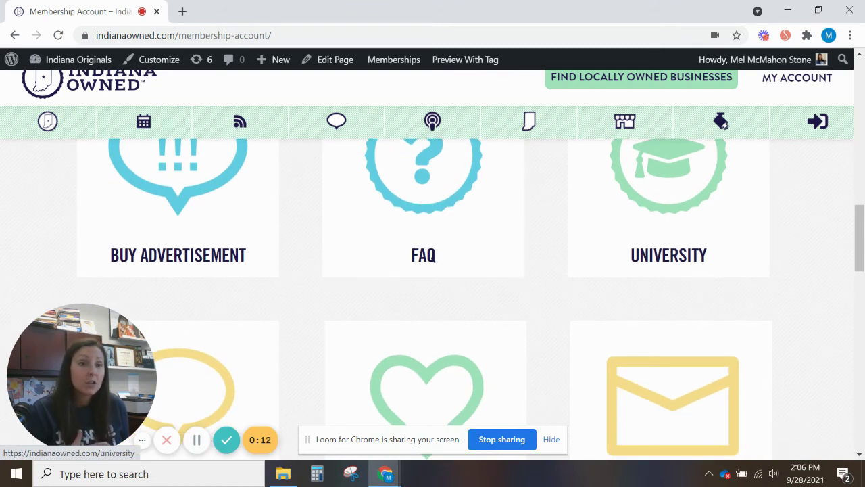
scroll(710, 231, "down", 4)
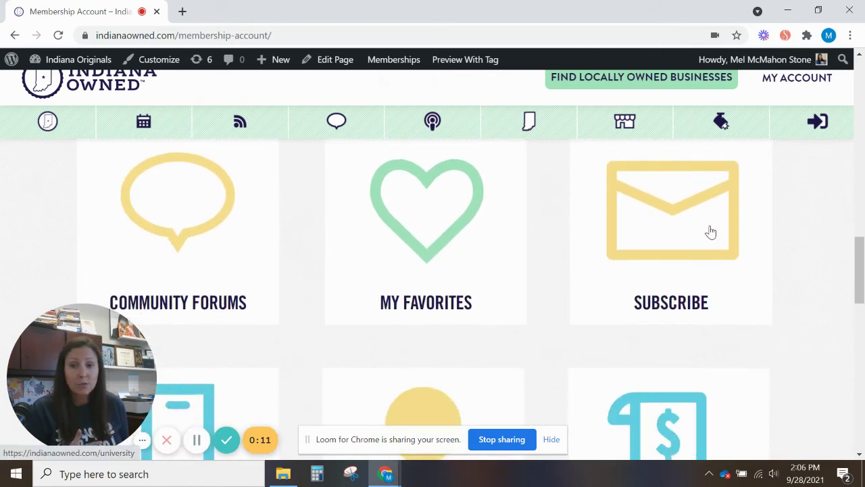
scroll(710, 231, "down", 1)
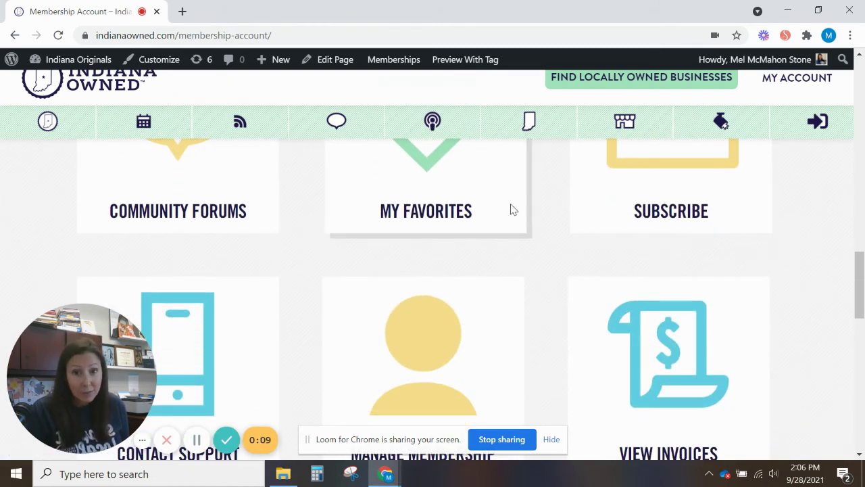
scroll(513, 210, "down", 3)
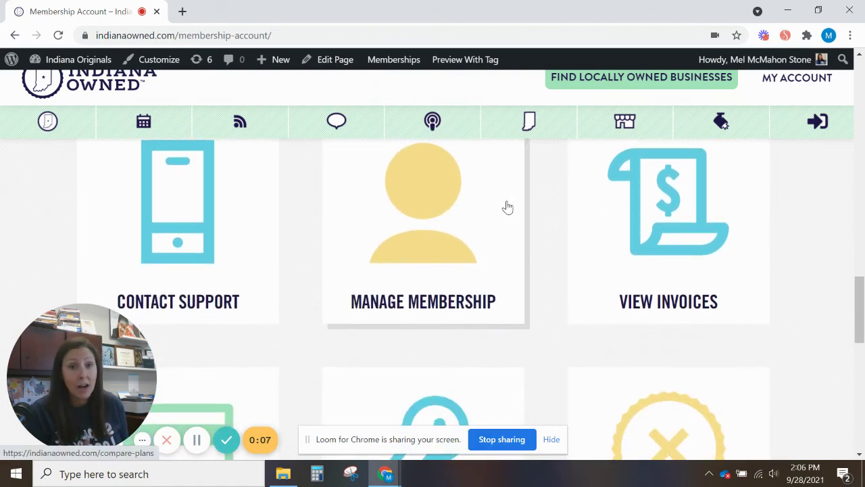
left_click(129, 90)
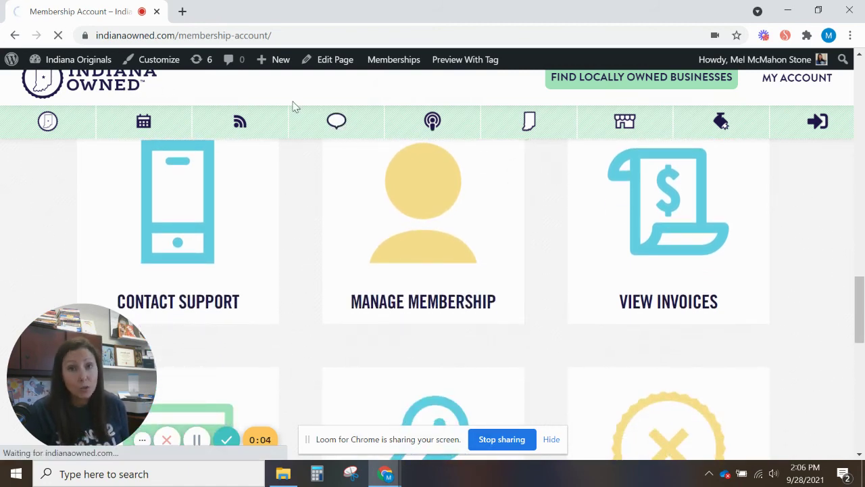